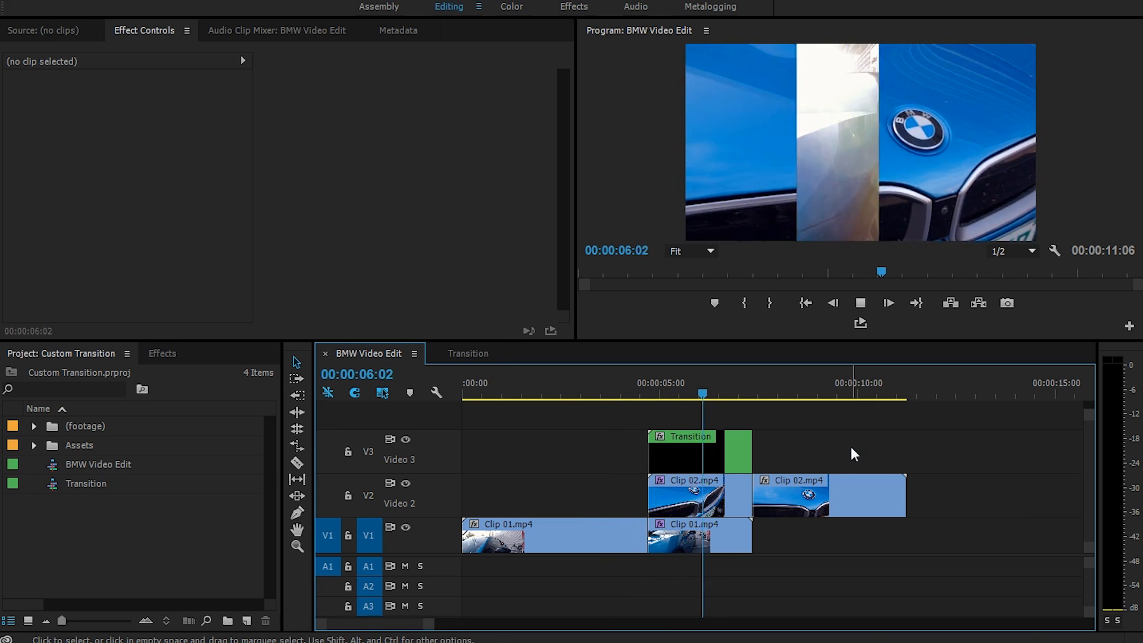
Stop the wipe preview and delete every clip from the BMW Video Edit timeline.
key("space")
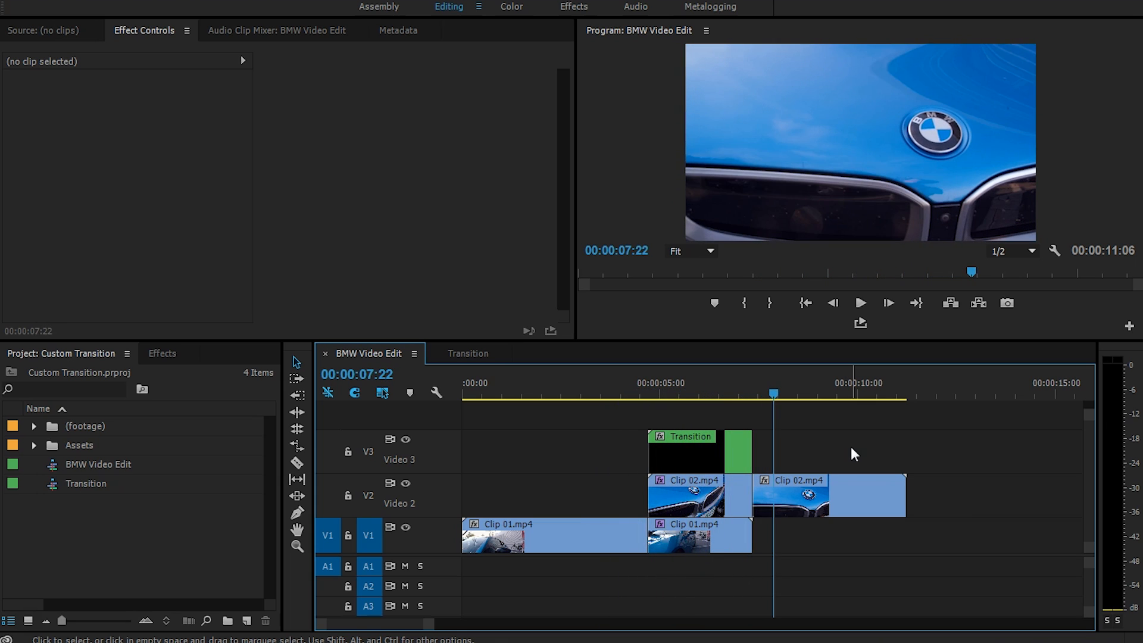
left_click_drag(705, 386, 673, 384)
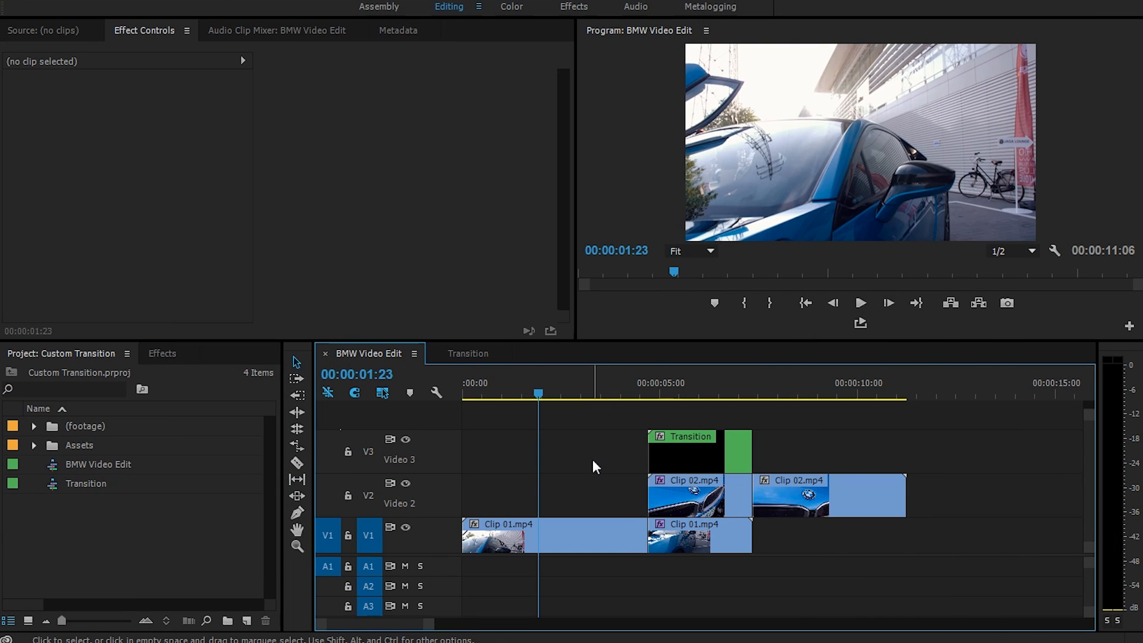
left_click_drag(927, 565, 528, 423)
key("Delete")
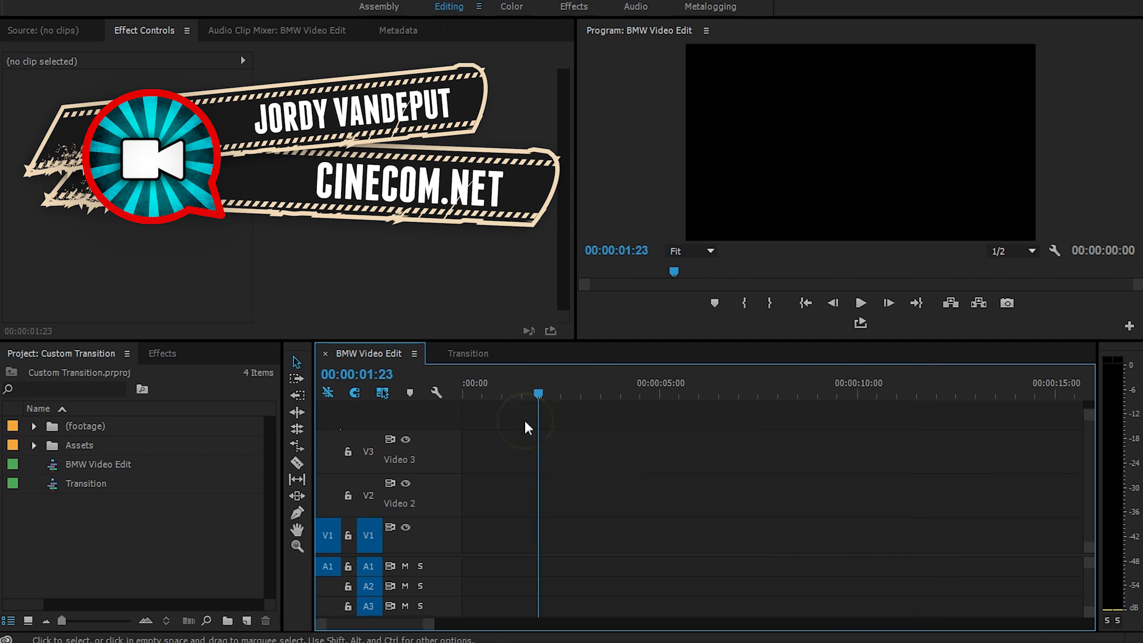
Delete the Transition sequence and the Assets folder from the project.
left_click(55, 481)
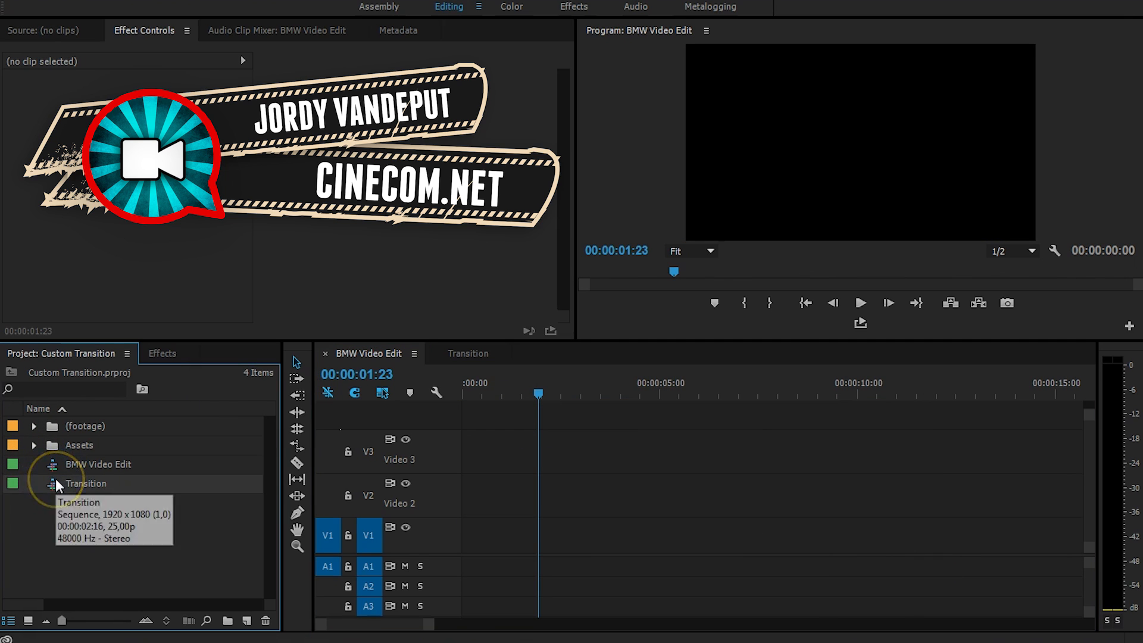
key("Delete")
left_click(51, 443)
key("Delete")
left_click(136, 532)
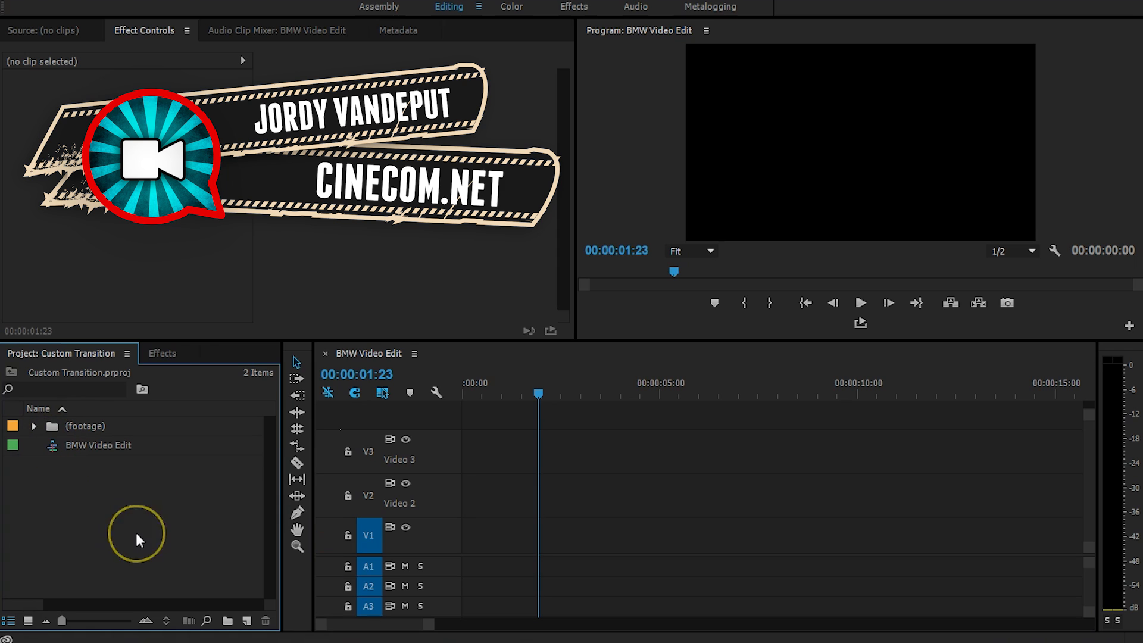
Add Clip 01 and Clip 02 to BMW Video Edit, keeping existing sequence settings, and play it.
left_click(54, 446)
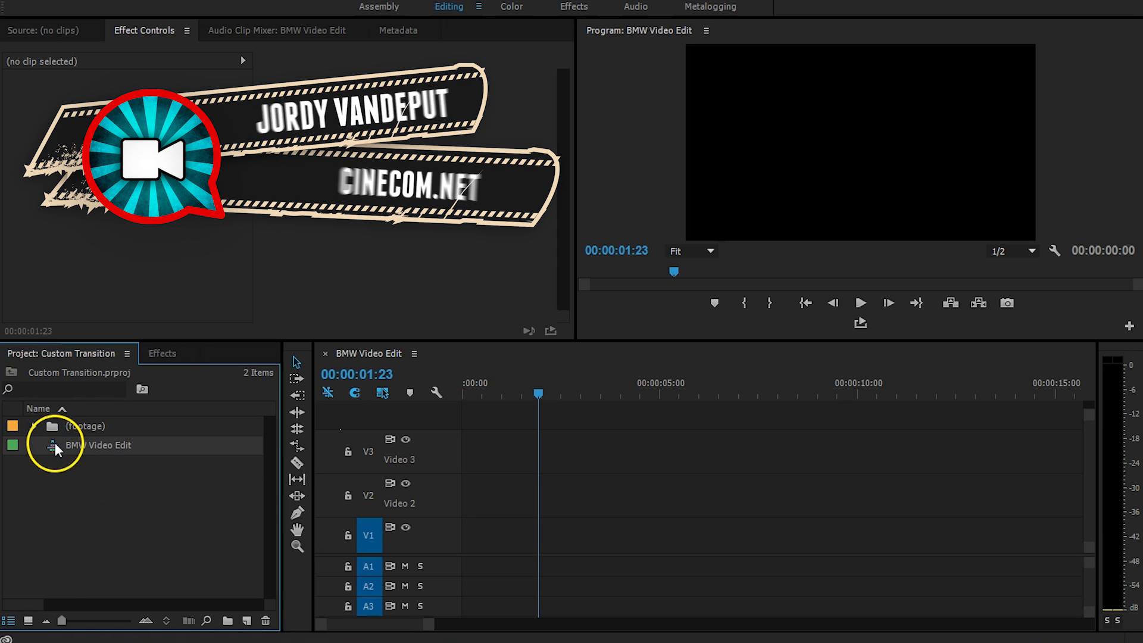
left_click(34, 426)
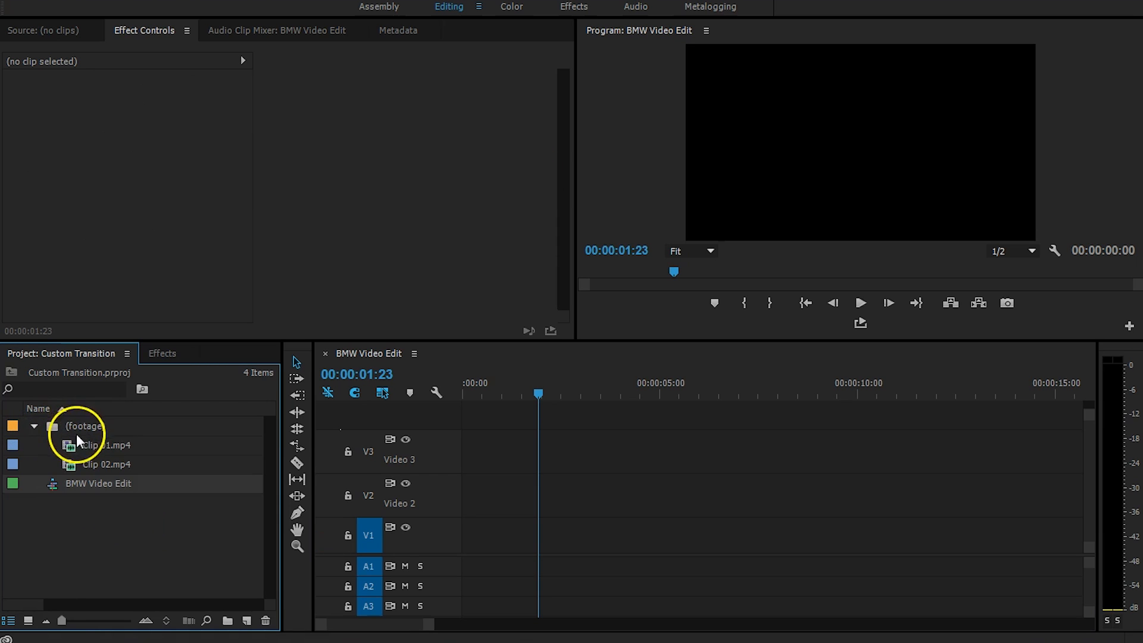
left_click(76, 443)
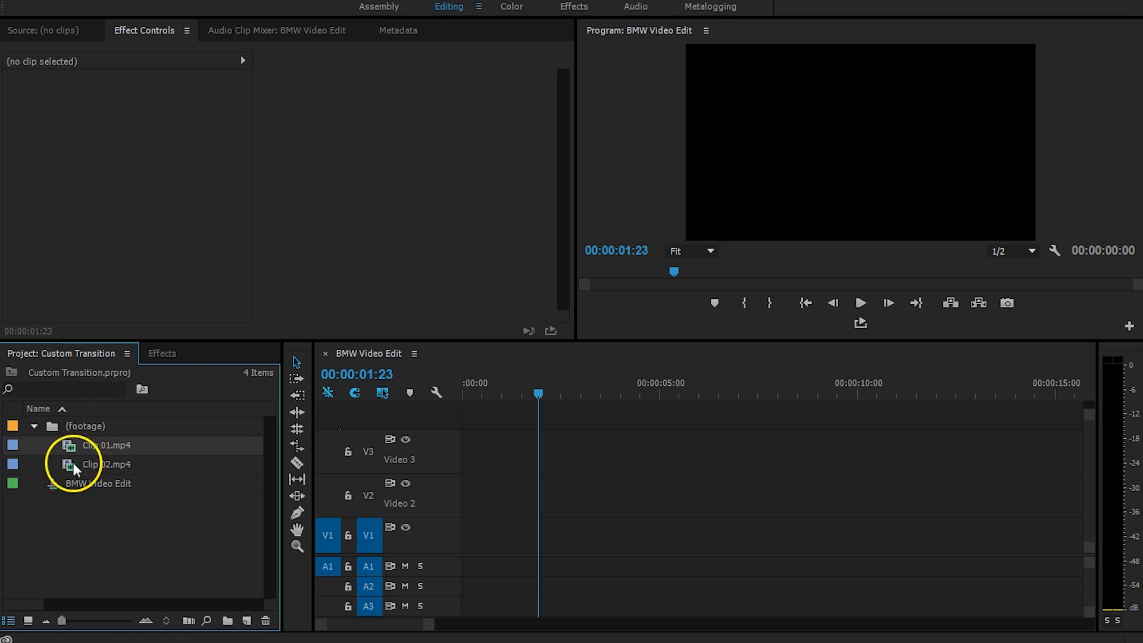
left_click(69, 463, "shift")
left_click_drag(70, 445, 446, 503)
left_click(701, 344)
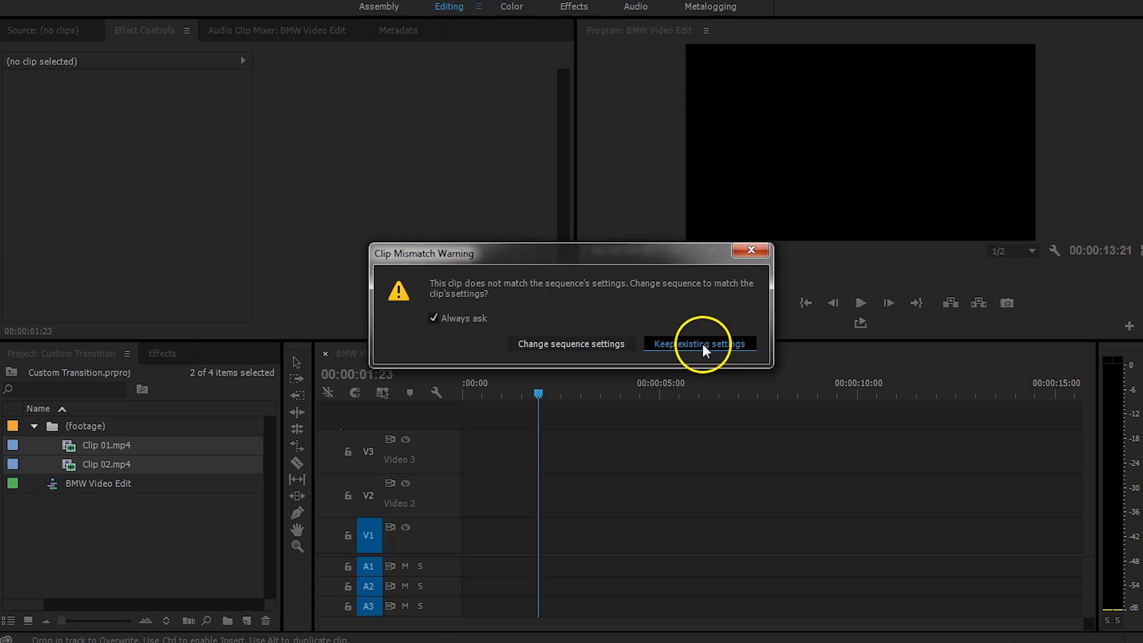
key("space")
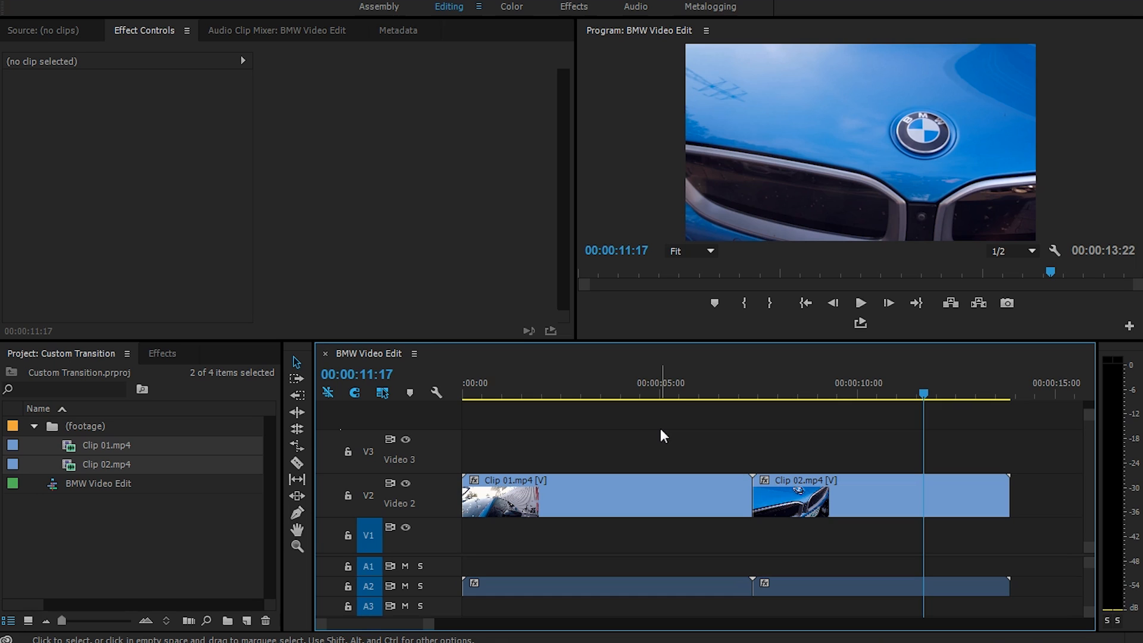
Create a new DSLR 1080p25 sequence named Transition.
left_click(234, 582)
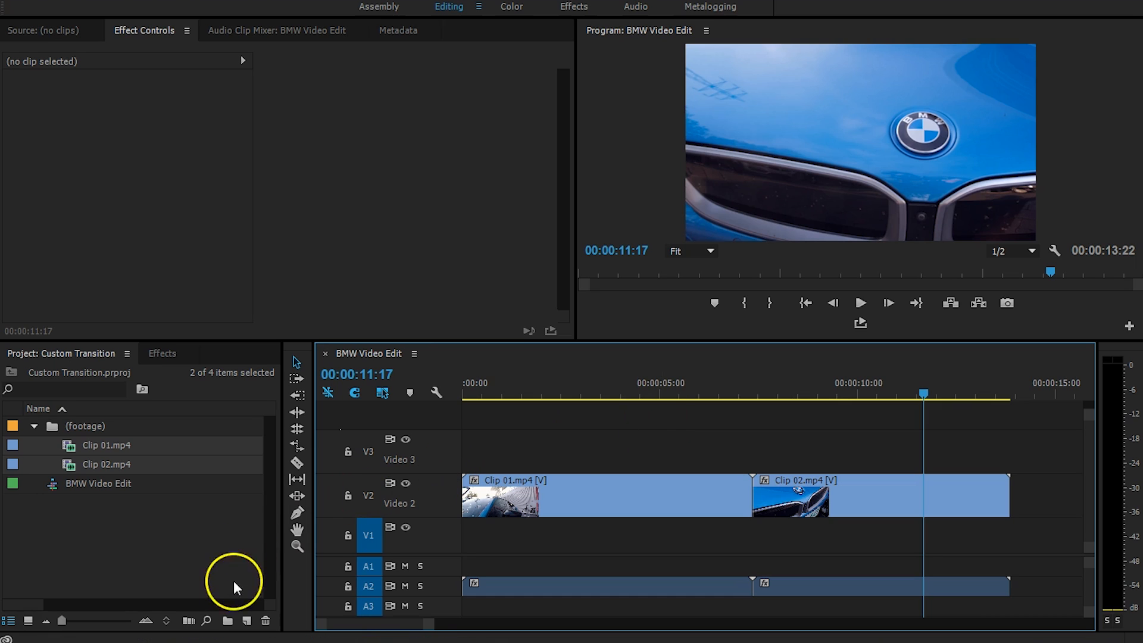
left_click(246, 620)
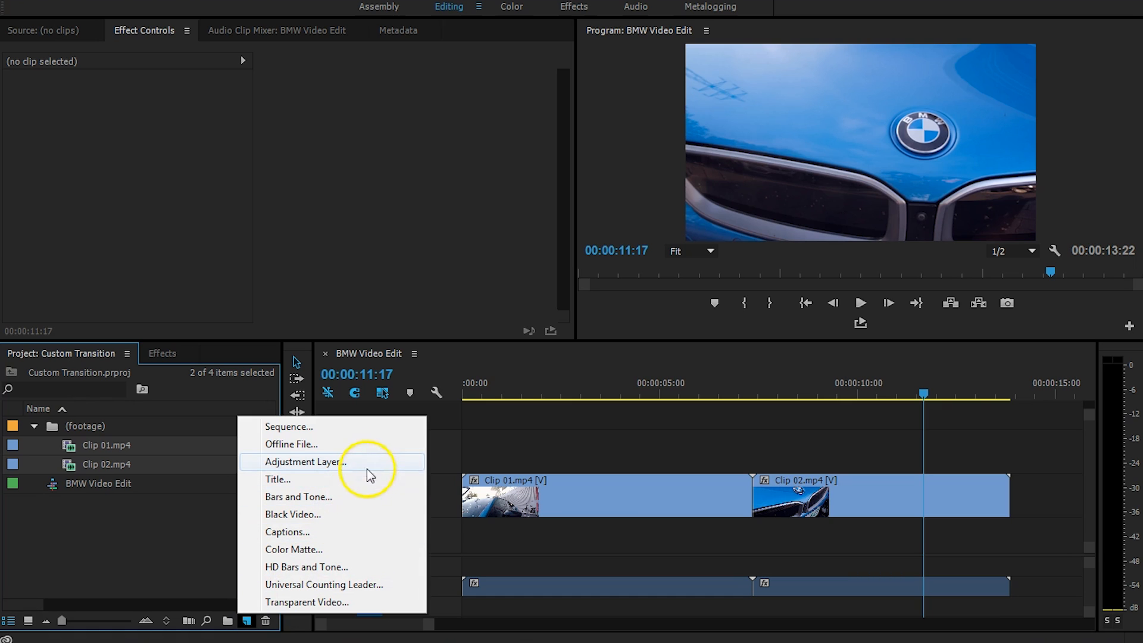
left_click(365, 429)
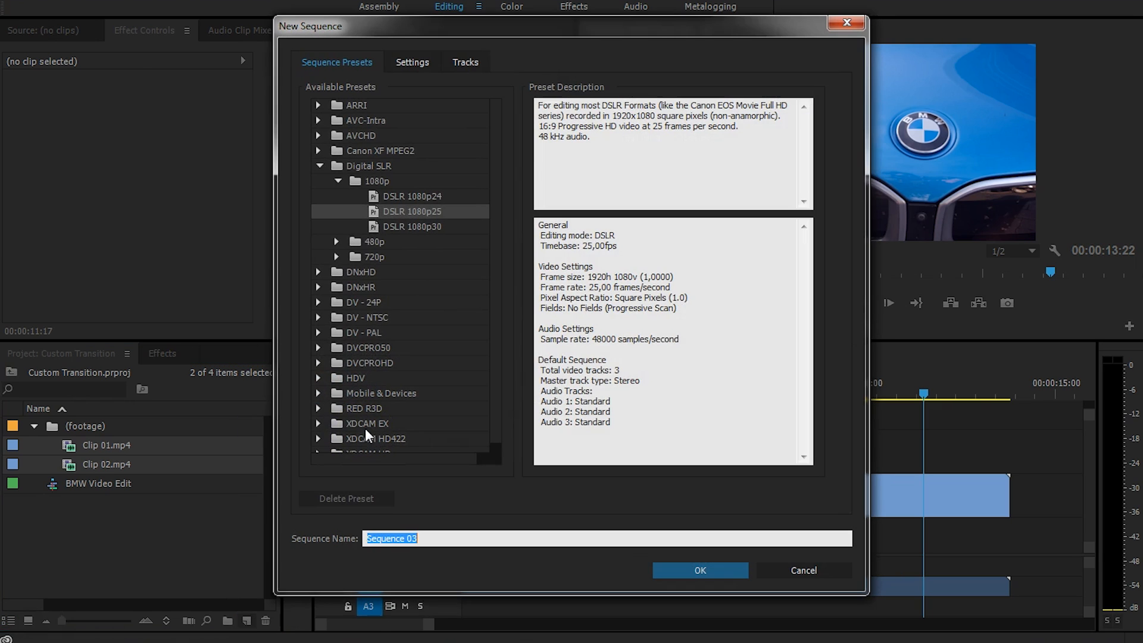
type("Transition")
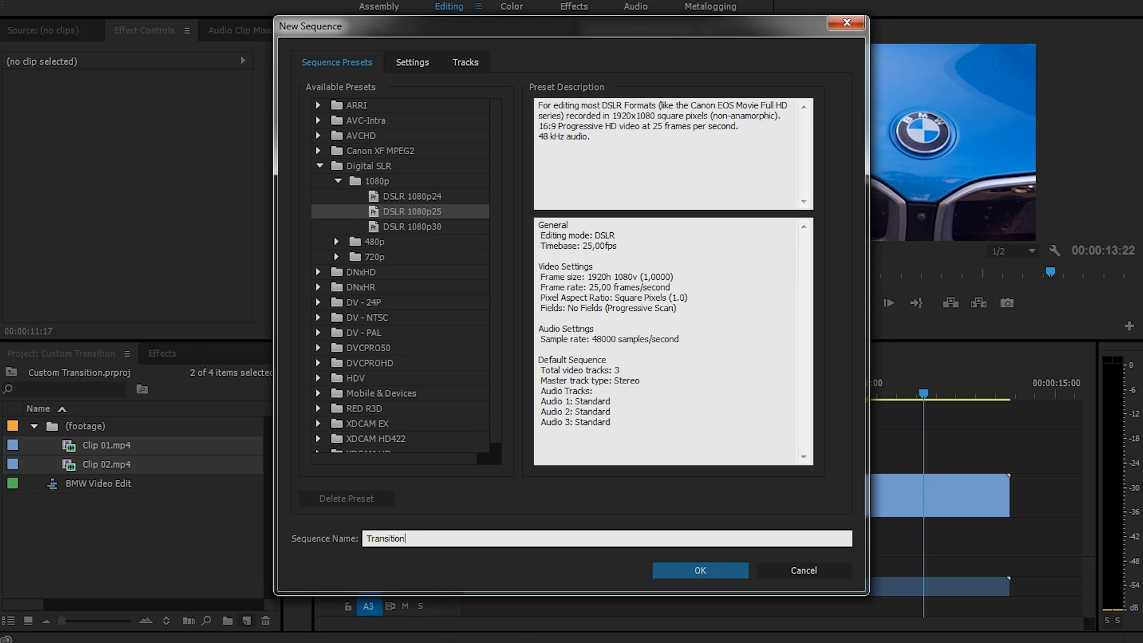
key("Return")
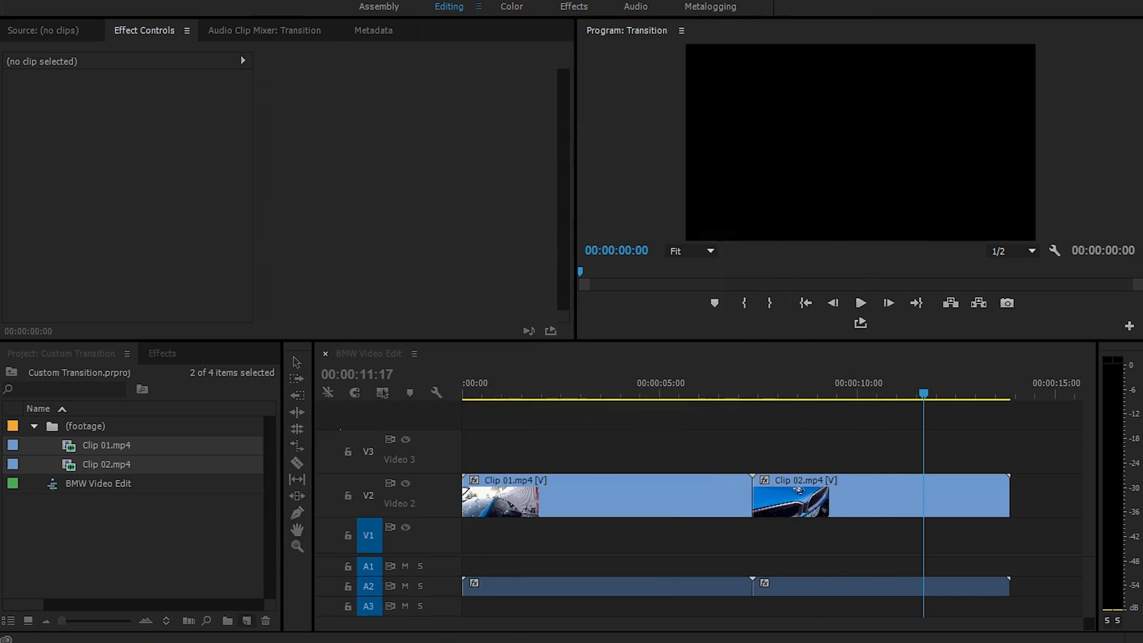
Create a 1920x1080 black colour matte named Black.
left_click(262, 585)
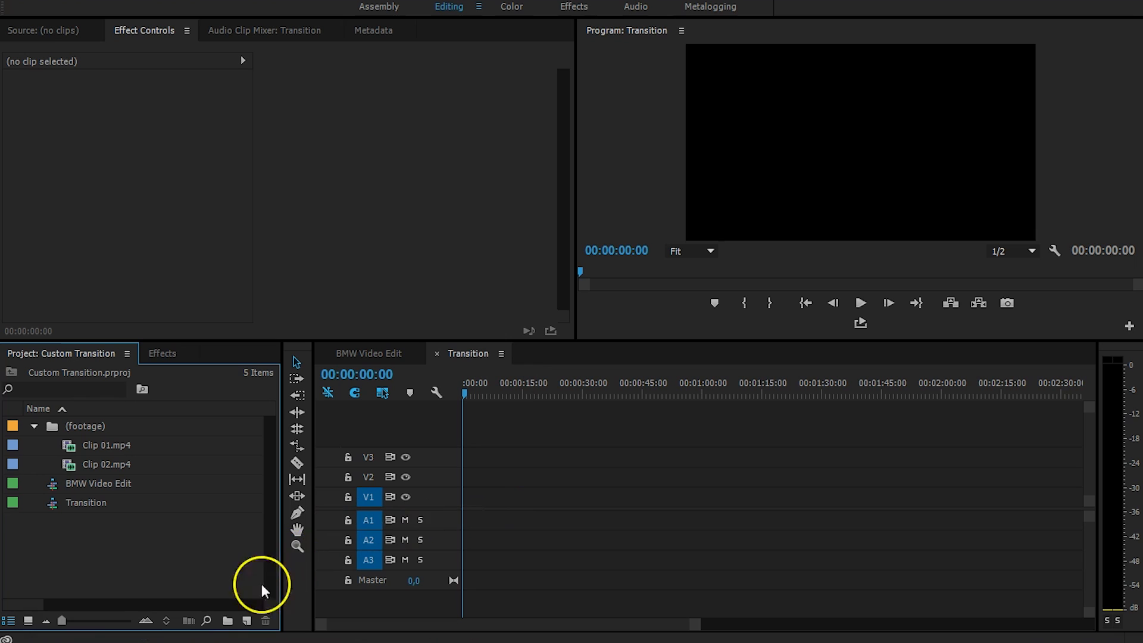
left_click(247, 621)
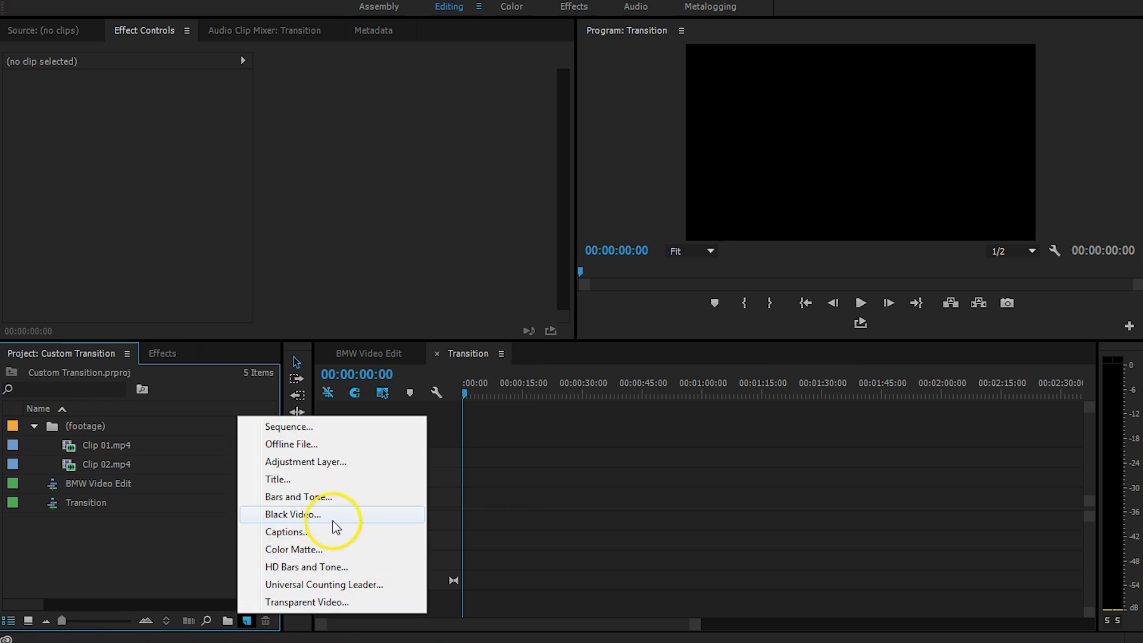
left_click(355, 550)
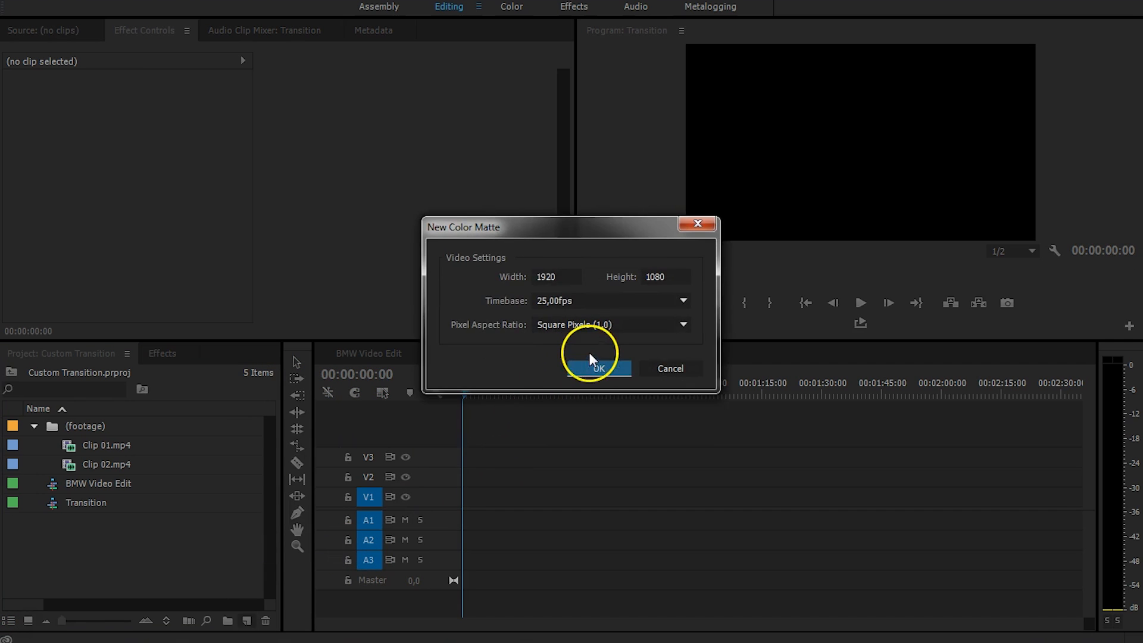
left_click(592, 363)
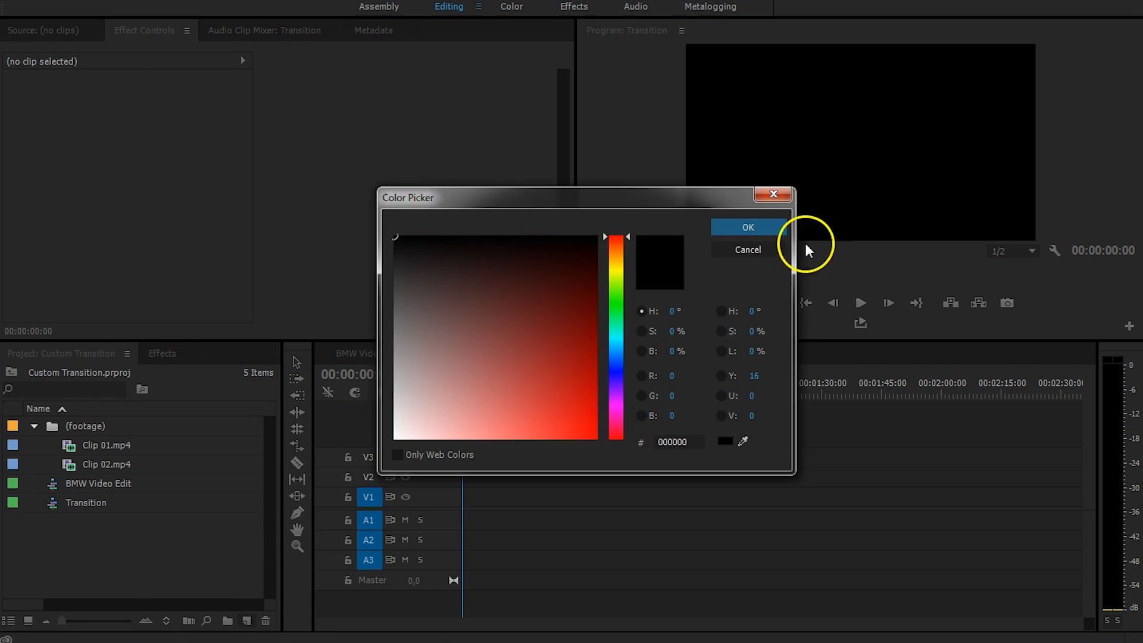
left_click(769, 231)
type("Black")
key("Return")
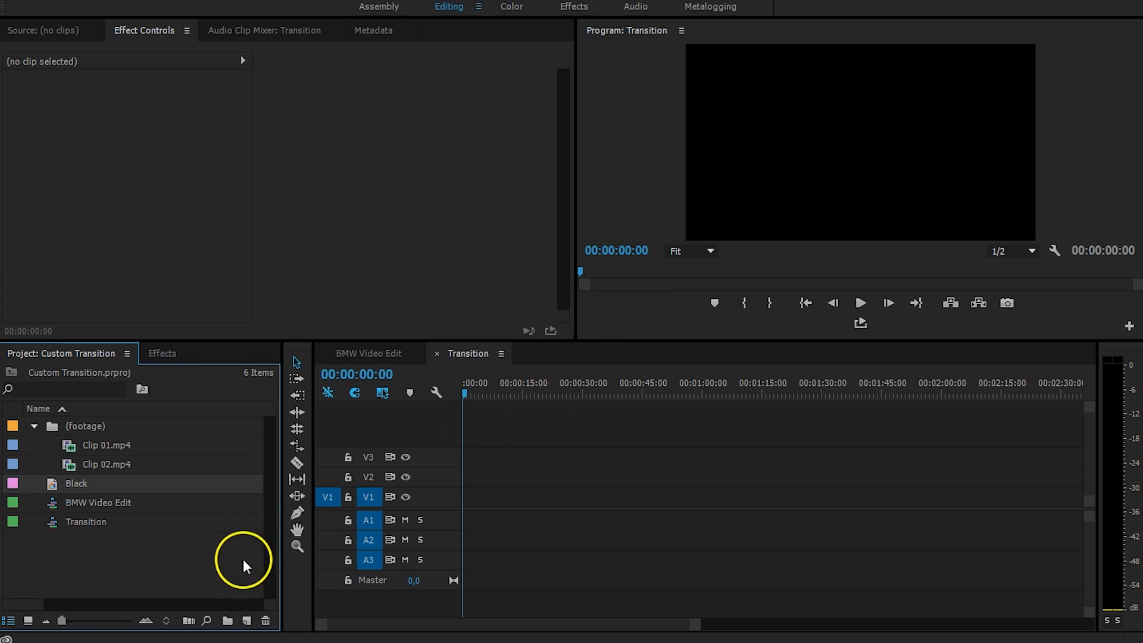
Create a pure white colour matte named White.
left_click(246, 621)
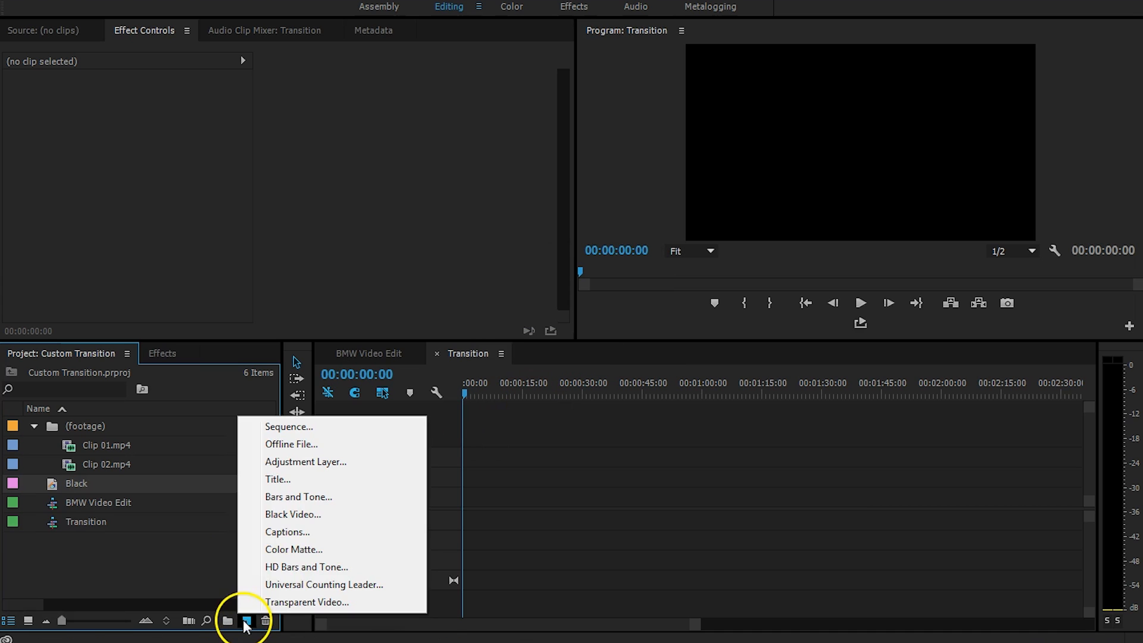
left_click(334, 547)
left_click(582, 362)
left_click_drag(536, 369, 370, 459)
left_click(752, 229)
type("White")
key("Return")
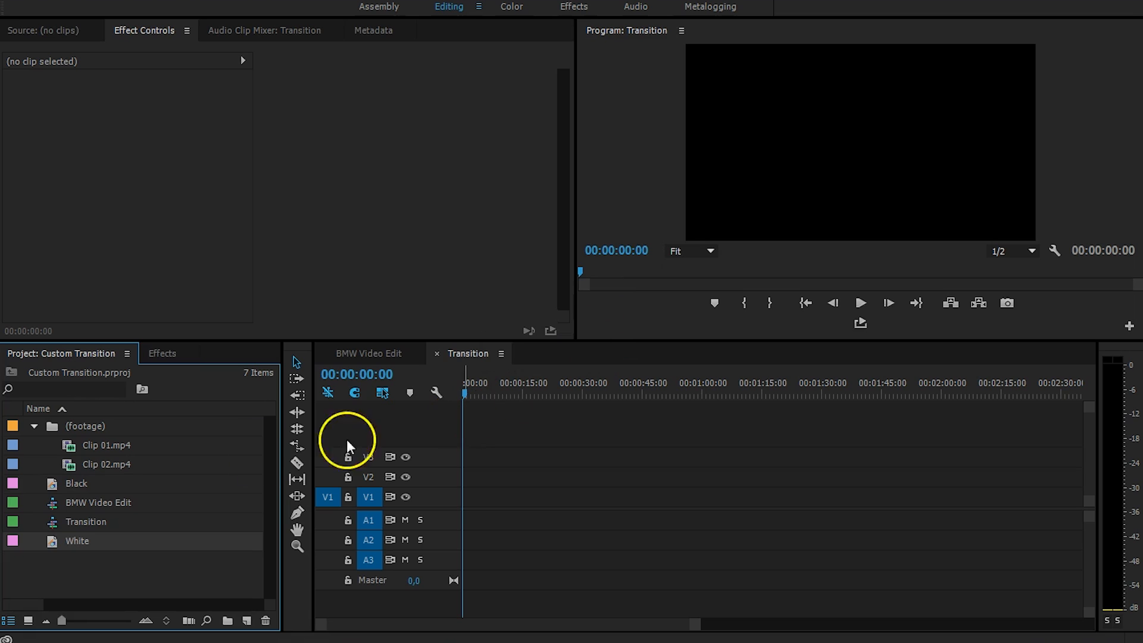
Place White on V1 and Black on V2 of the Transition timeline, then select Black.
left_click_drag(47, 540, 322, 504)
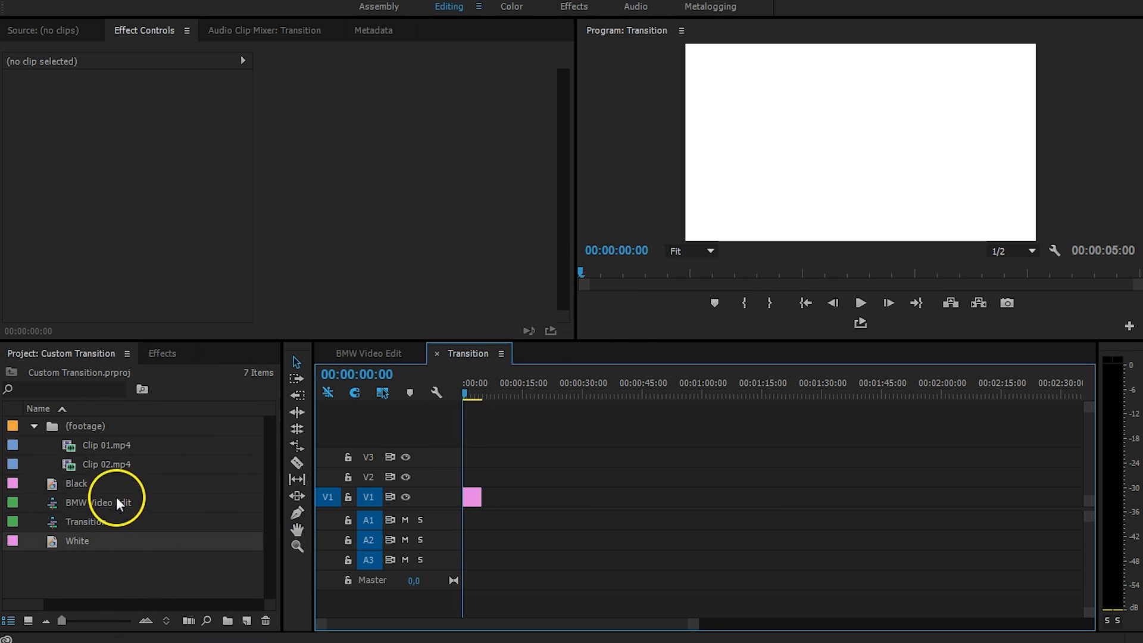
left_click_drag(42, 481, 423, 474)
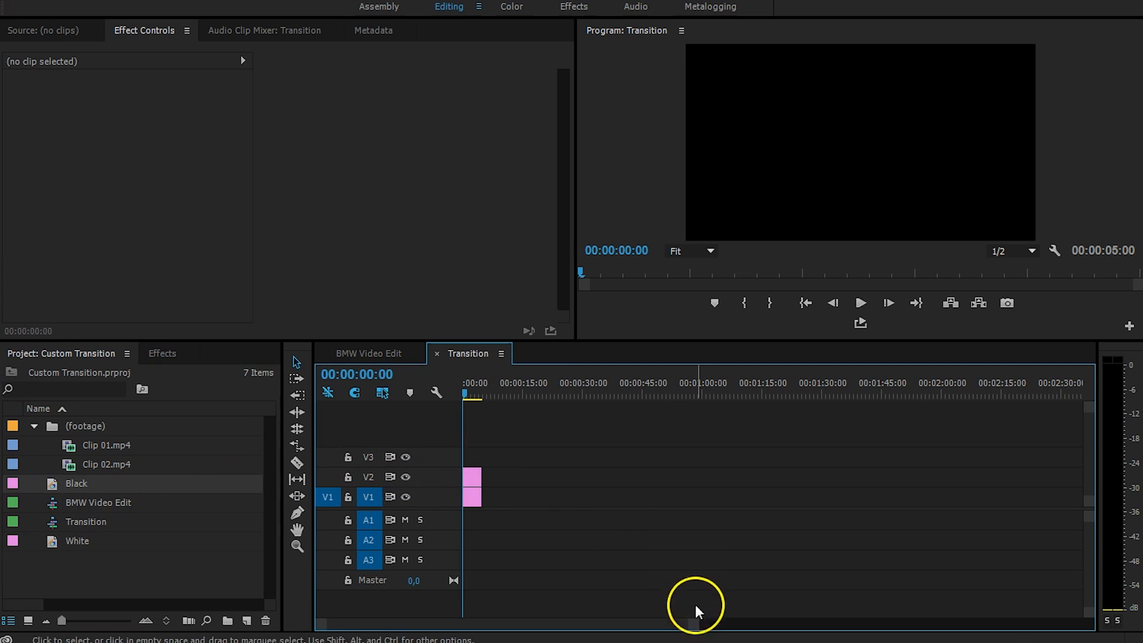
left_click_drag(696, 623, 586, 622)
left_click(527, 477)
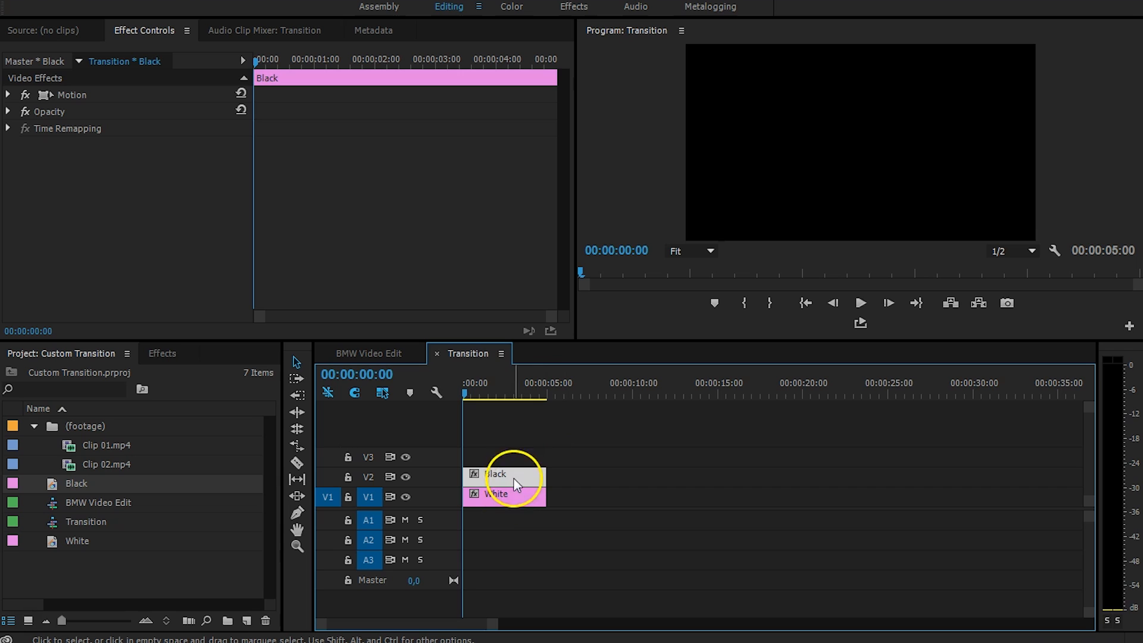
Apply the Crop effect from the Effects library to the Black matte.
left_click(173, 356)
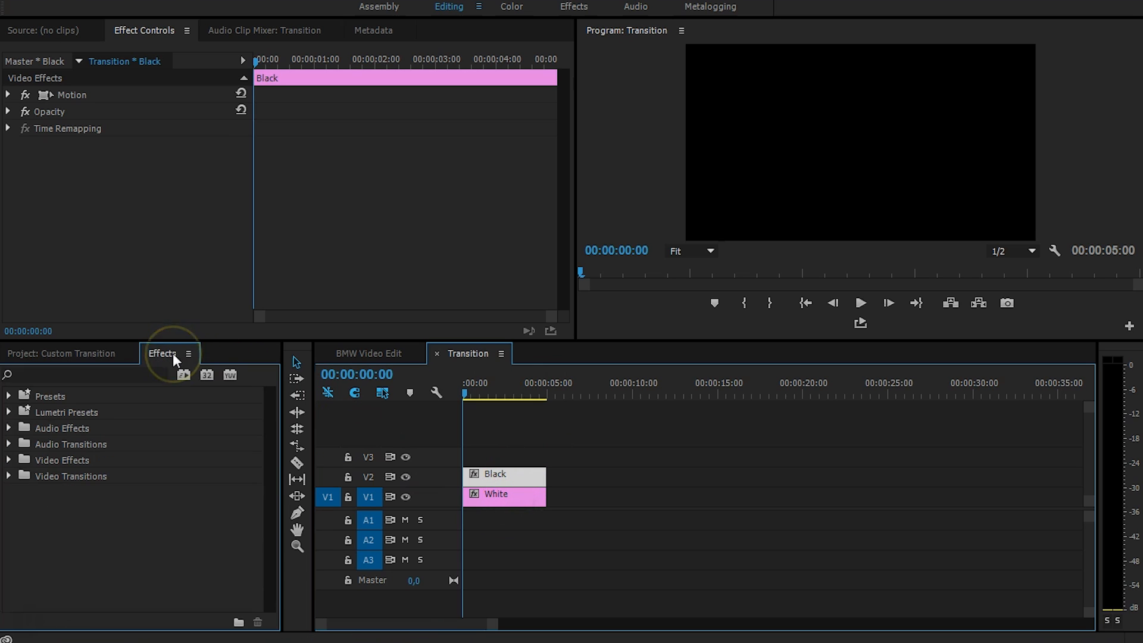
left_click(98, 374)
type("crop")
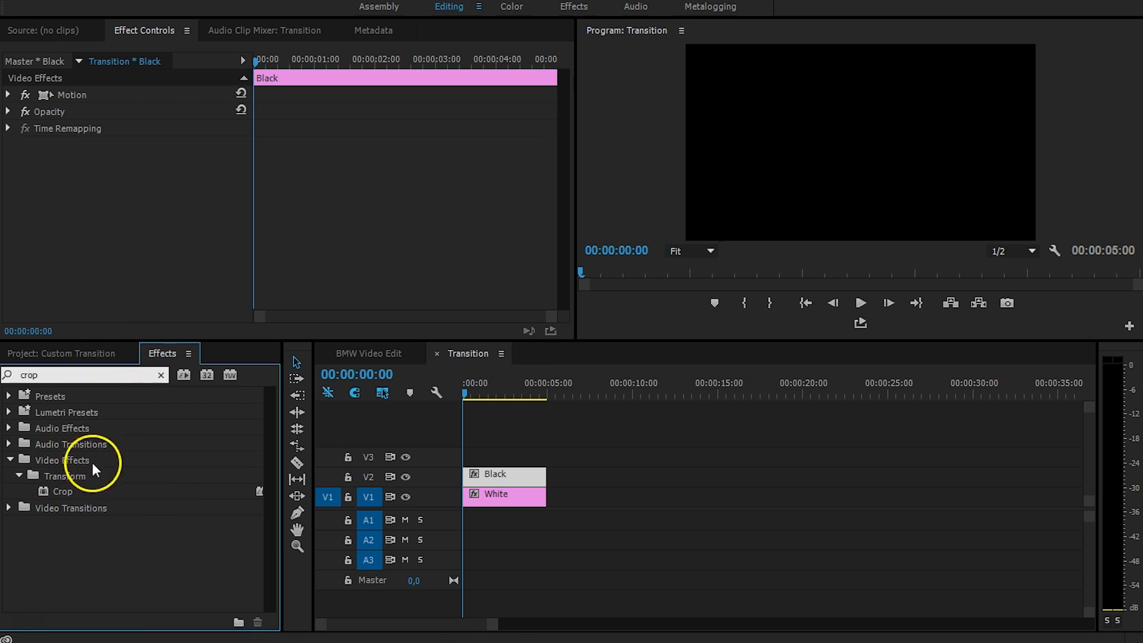
left_click_drag(65, 490, 536, 476)
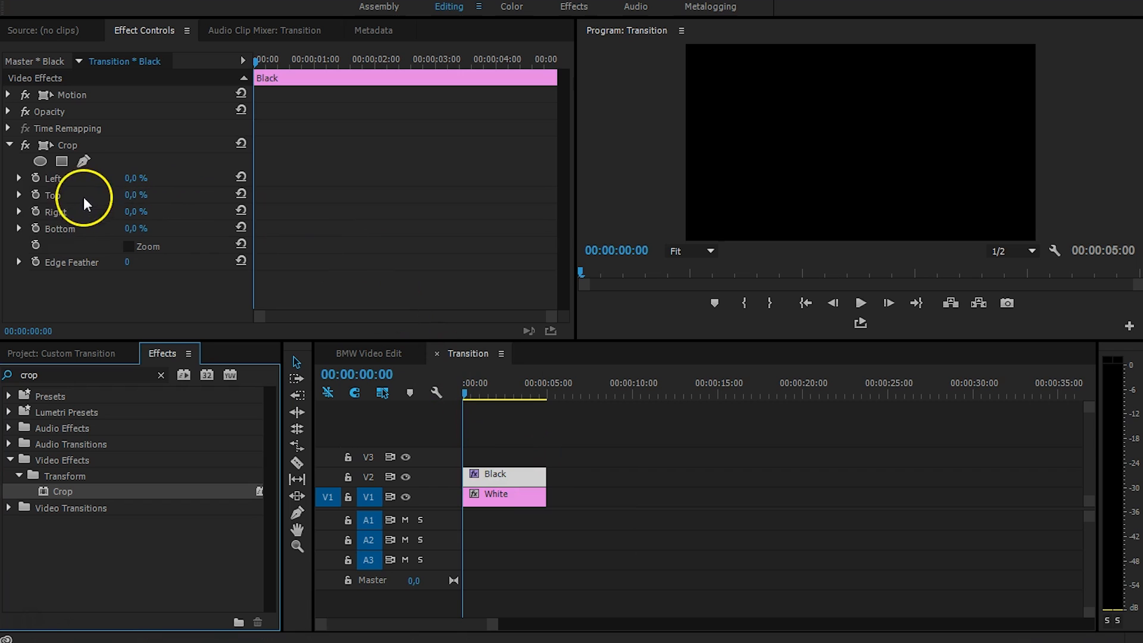
Keyframe Crop Right from 0% at the start to 100% at 04:16.
left_click(35, 211)
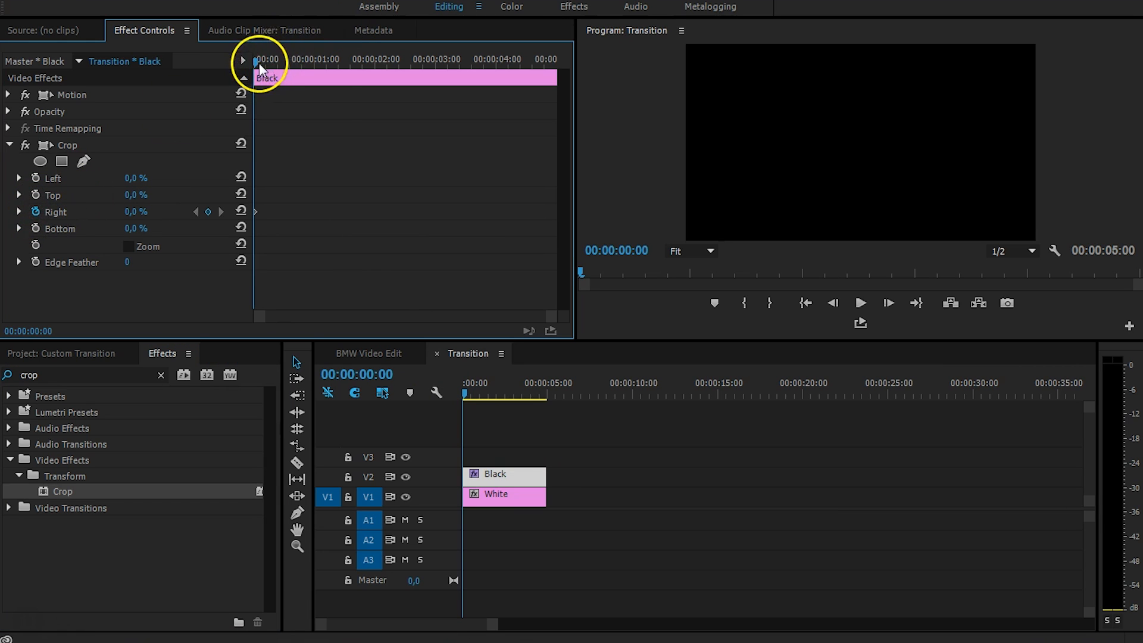
left_click_drag(276, 58, 538, 63)
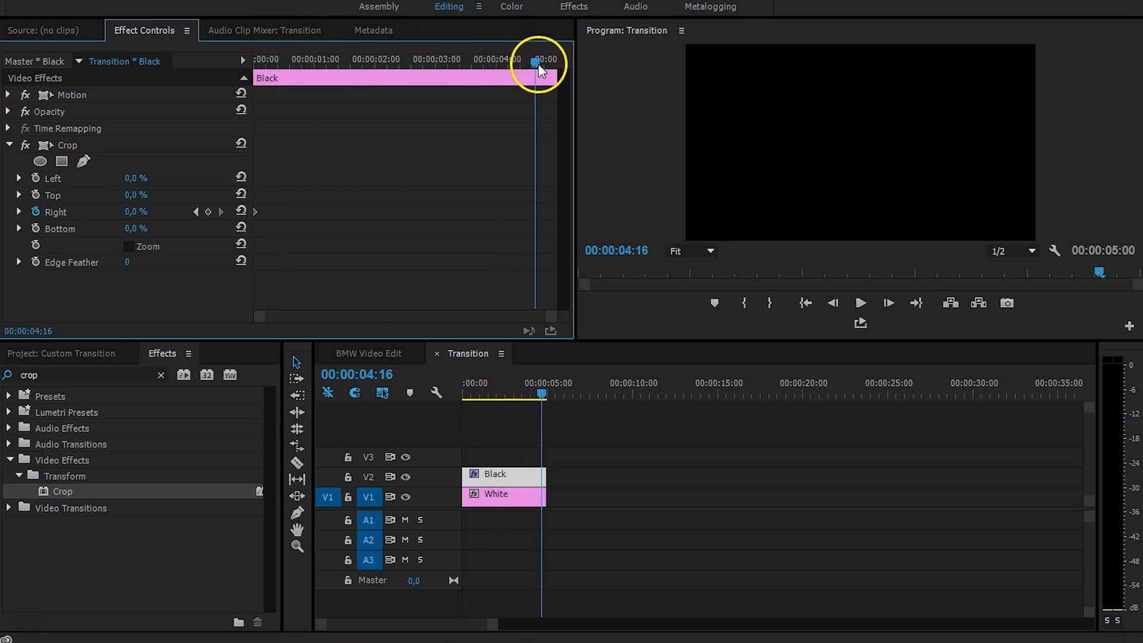
left_click(129, 206)
type("100")
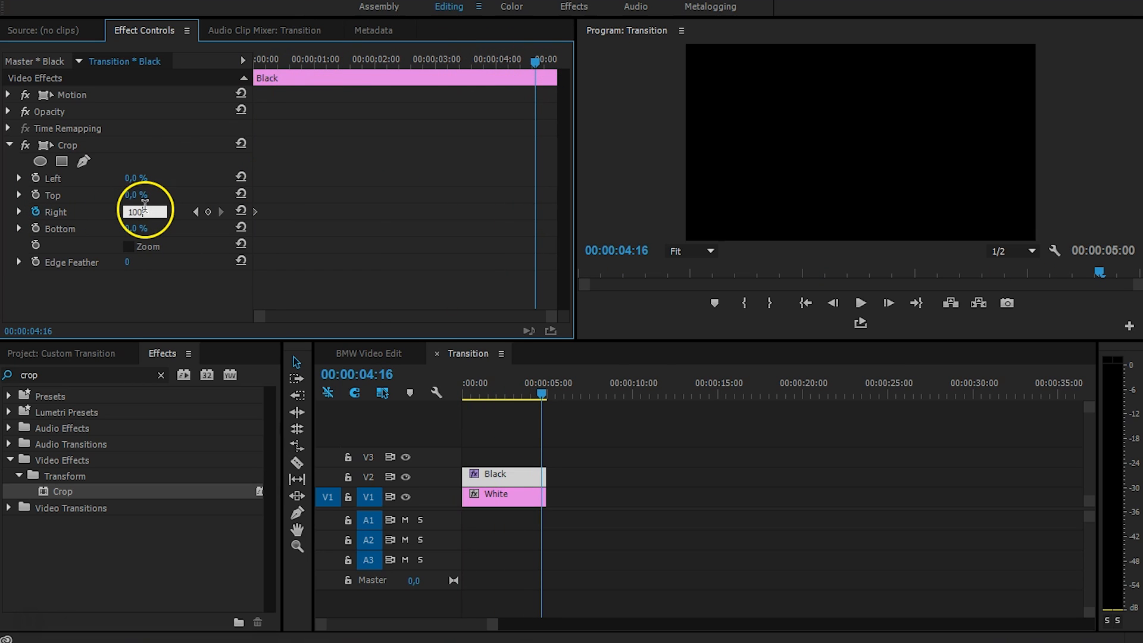
key("Return")
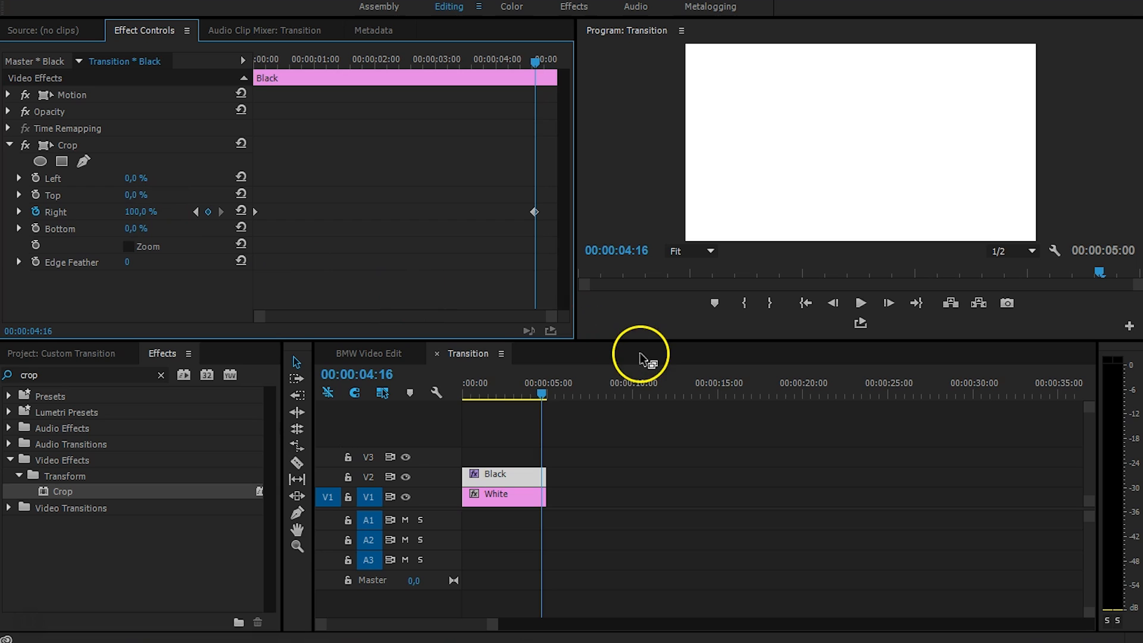
Move the 100% Right keyframe to 02:13 and trim both mattes to end there.
left_click_drag(531, 391, 508, 391)
left_click_drag(534, 212, 411, 220)
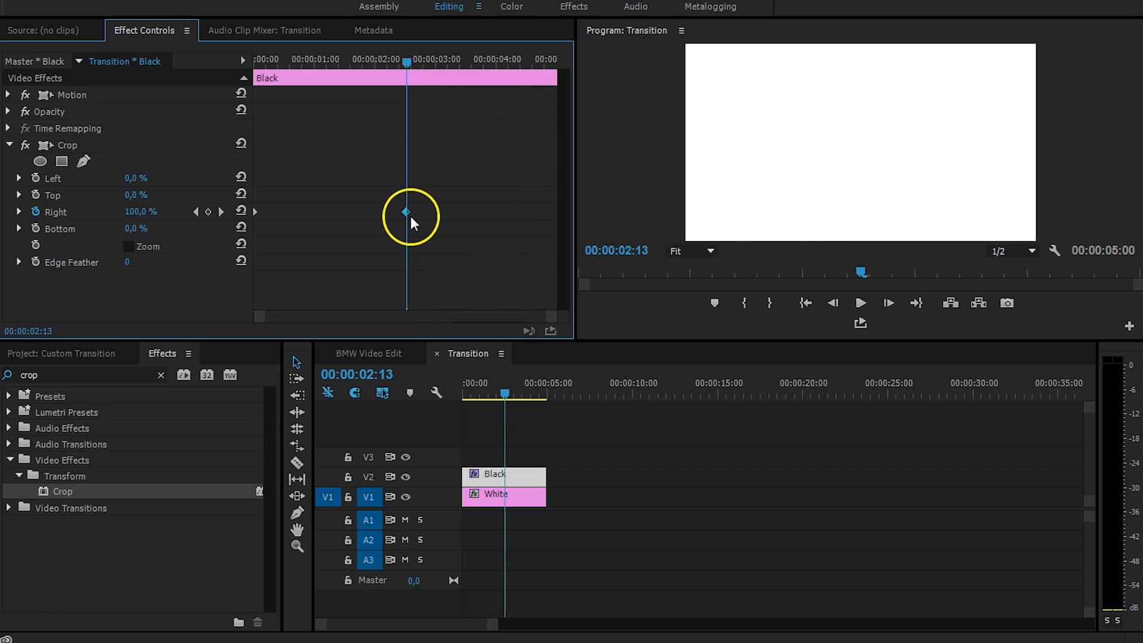
left_click(556, 476)
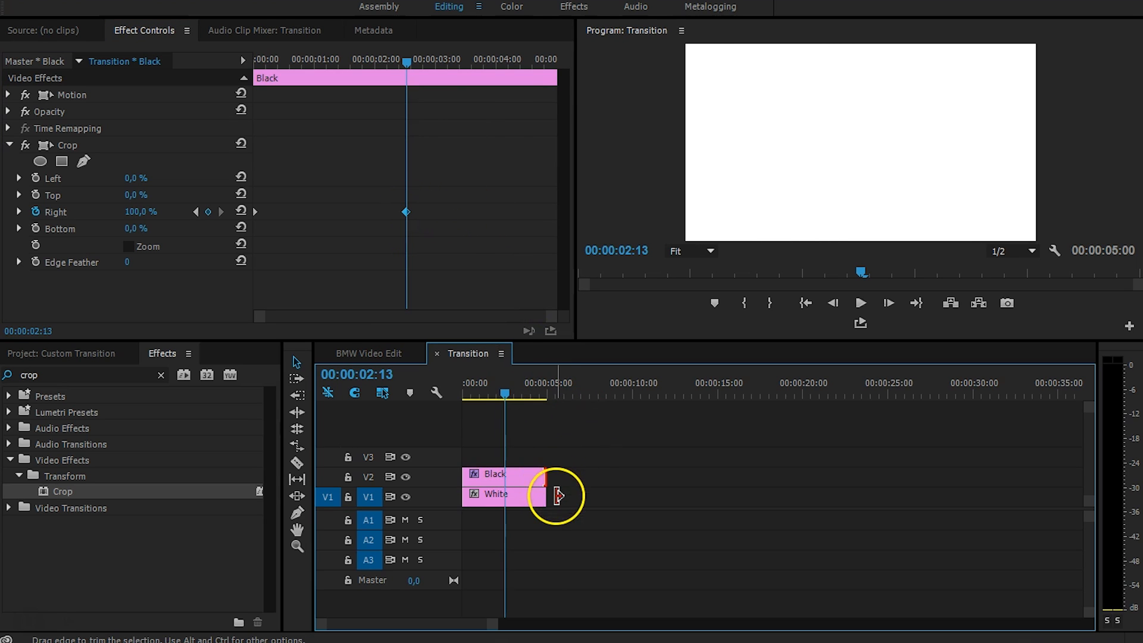
key("w")
Preview the wipe from the start, then return to the BMW Video Edit sequence.
left_click_drag(506, 391, 424, 392)
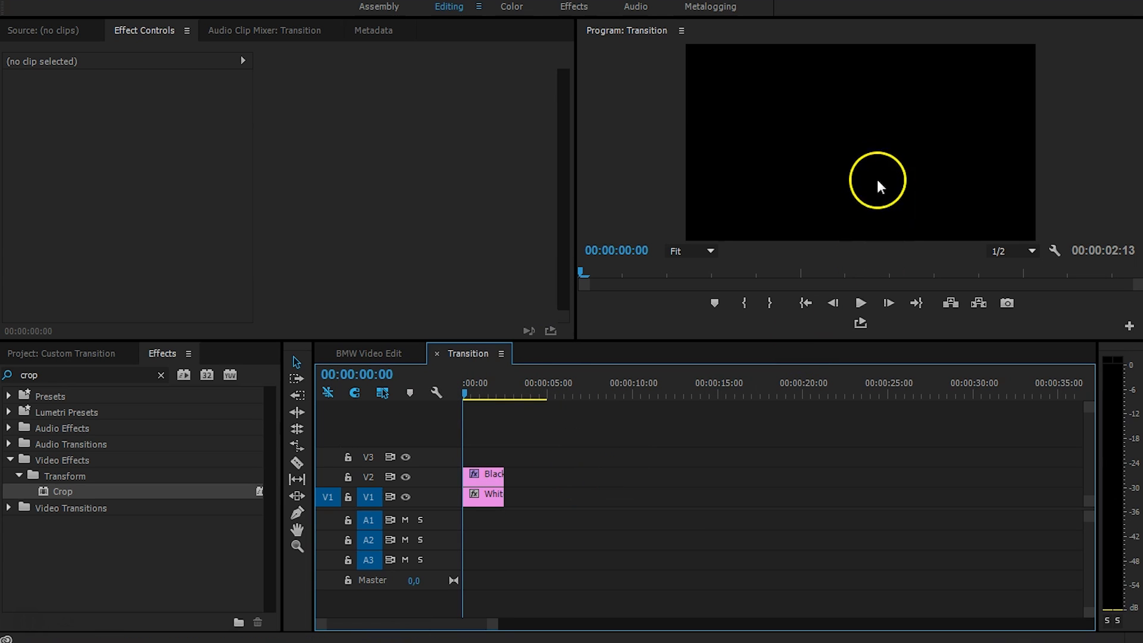
key("space")
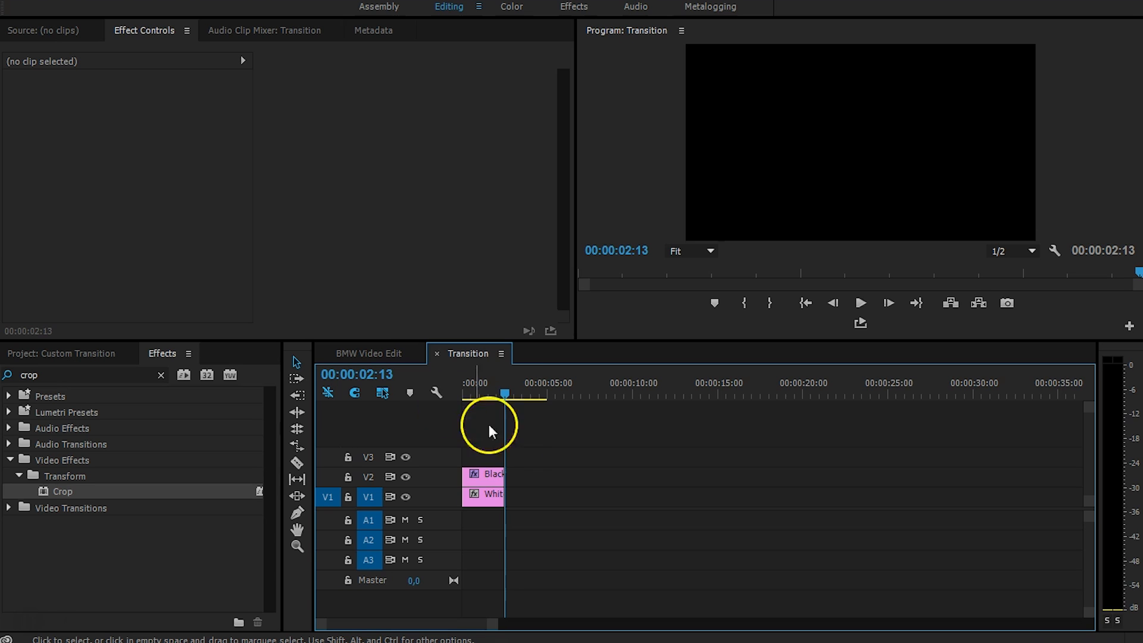
left_click(362, 351)
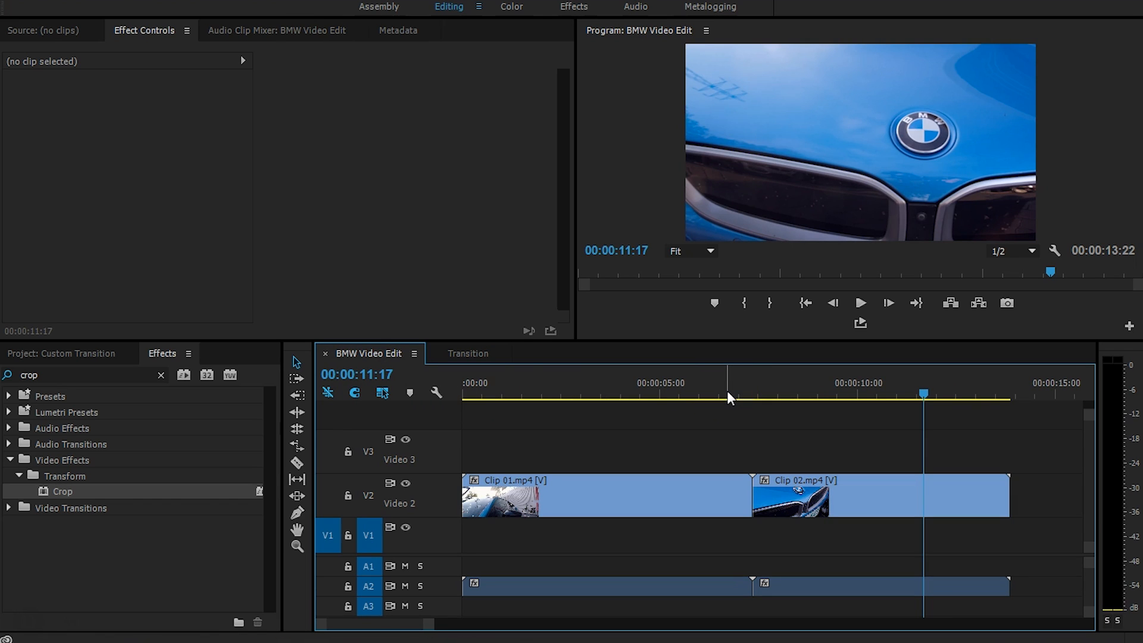
Place the Transition sequence on Video 3, ending it at the cut between the clips.
left_click(49, 357)
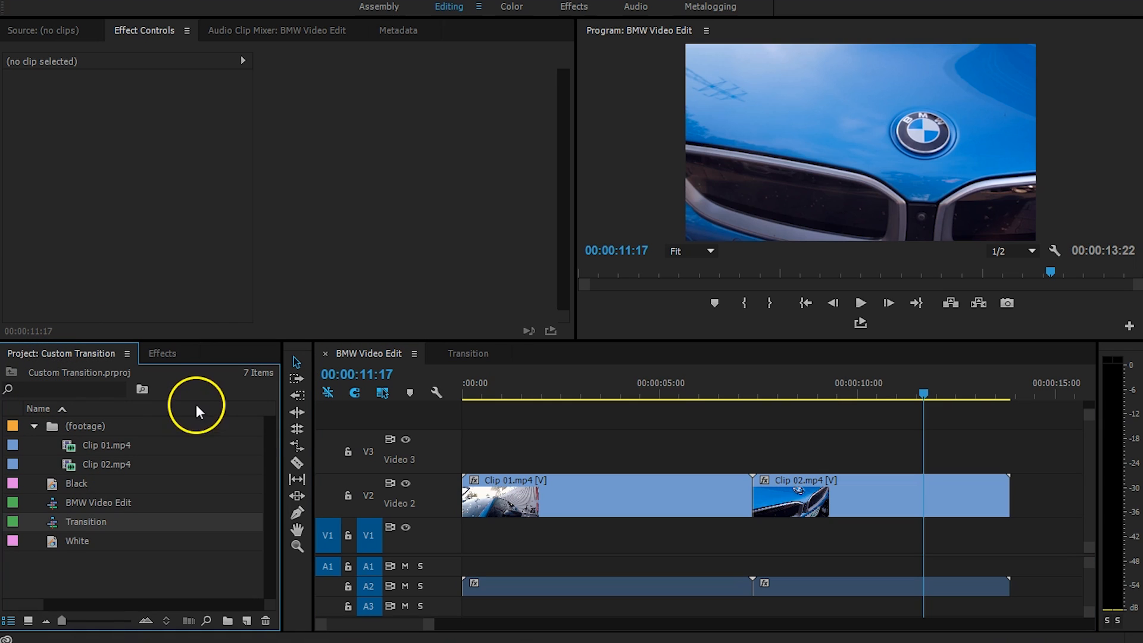
left_click_drag(52, 525, 717, 441)
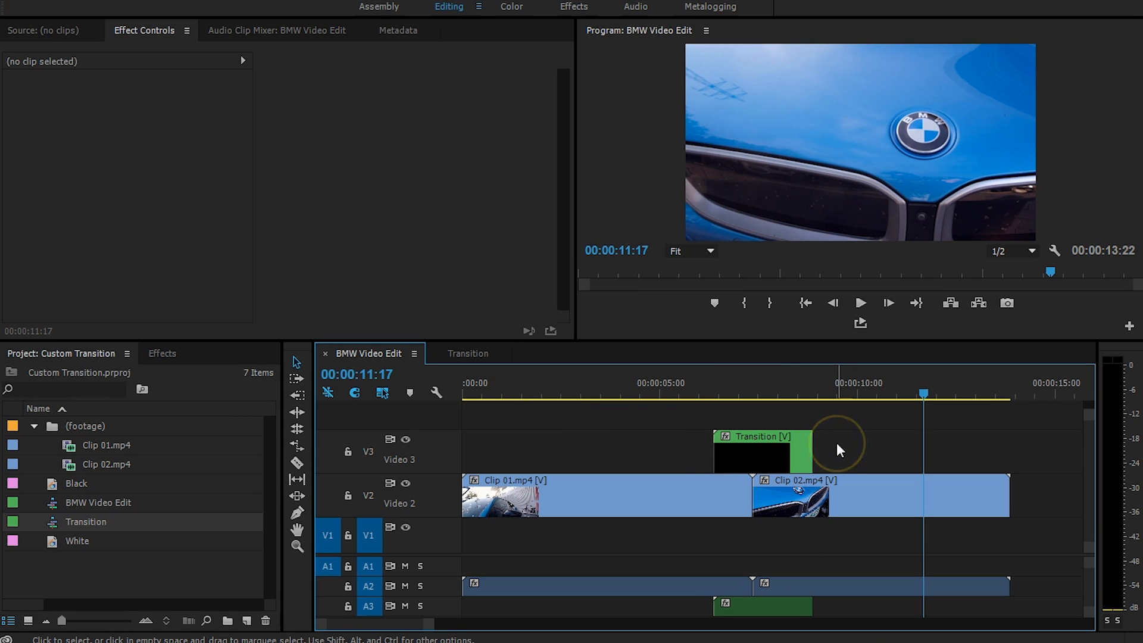
left_click(791, 453)
left_click_drag(791, 456, 696, 488)
Move Clip 01 down to track V1.
left_click(662, 496)
left_click(732, 458)
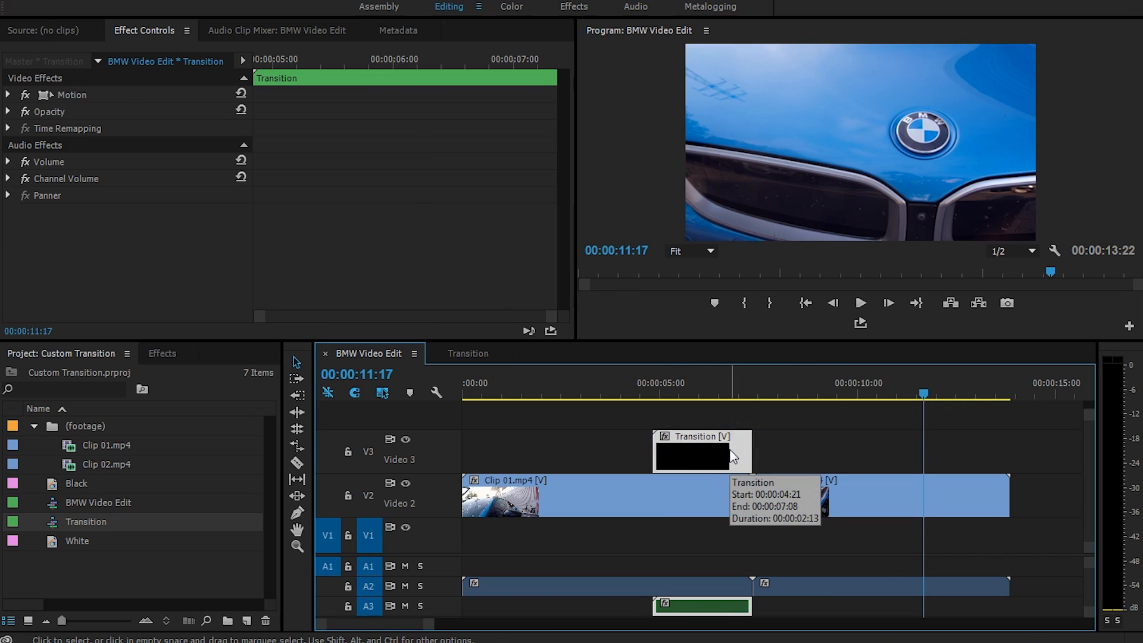
left_click(654, 498)
left_click(781, 494)
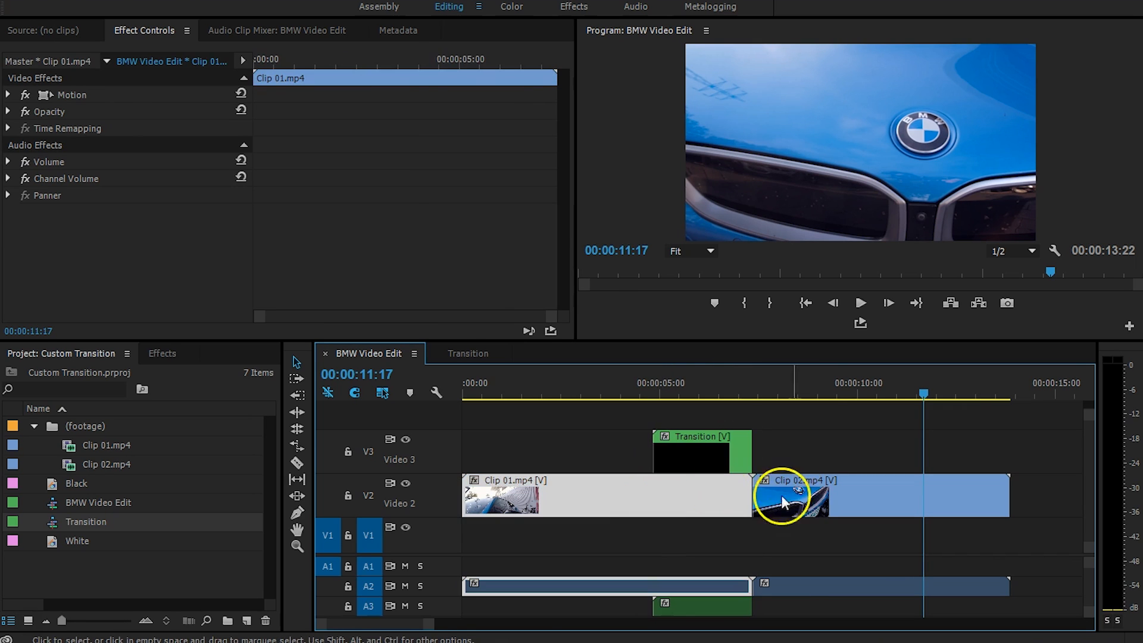
left_click(827, 438)
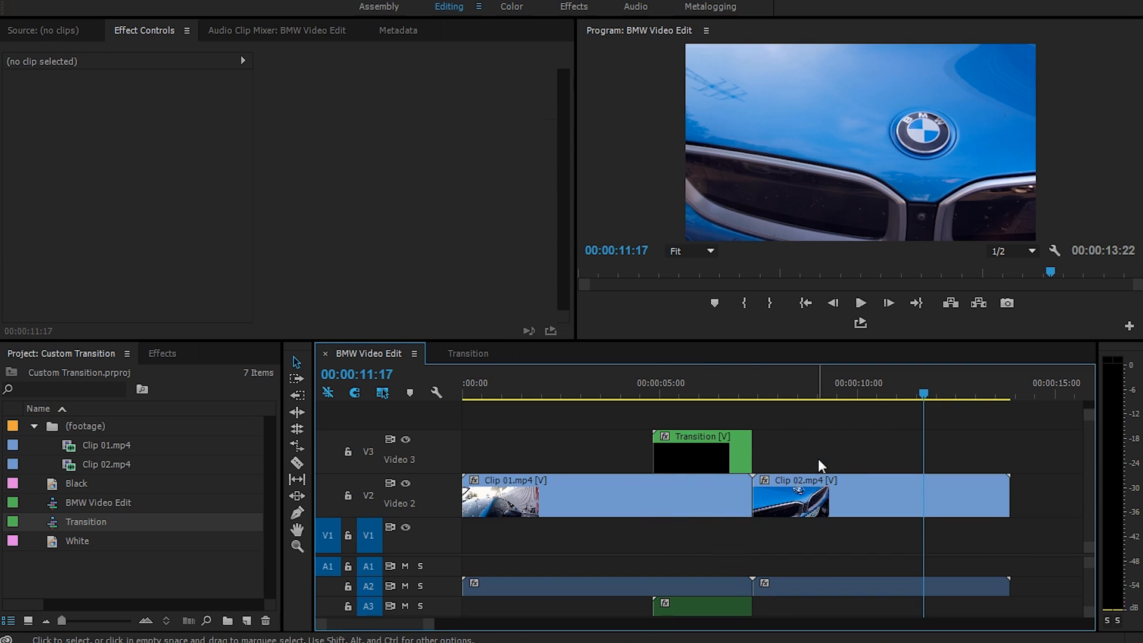
left_click_drag(642, 501, 623, 544)
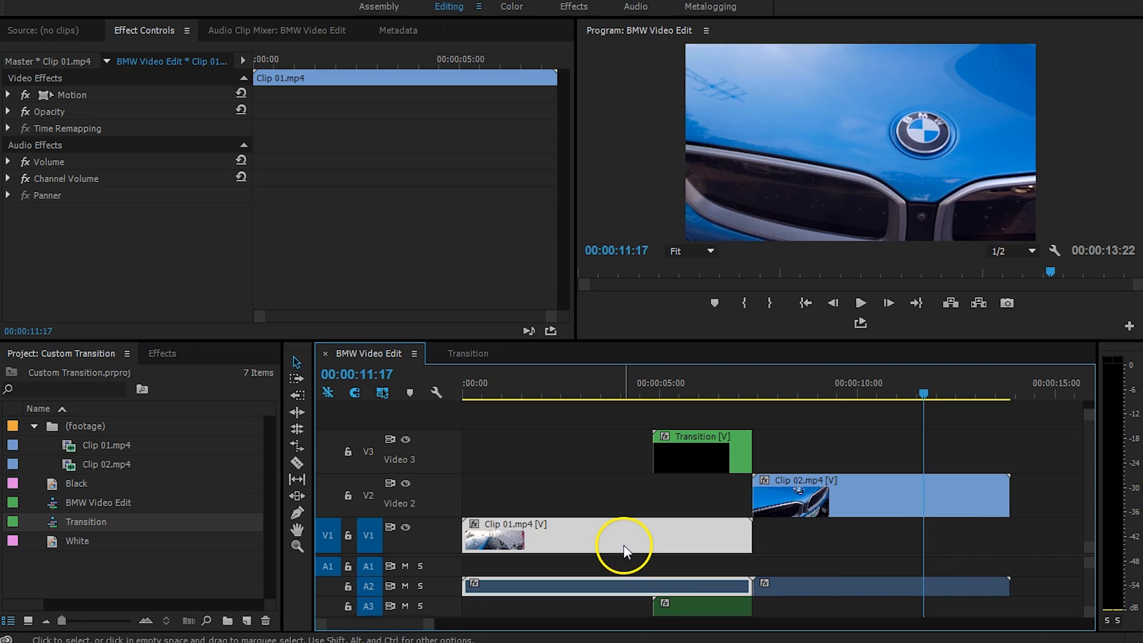
Slide Clip 02 left by 2:13 so it starts with the transition.
left_click(838, 501)
left_click_drag(840, 505, 684, 506)
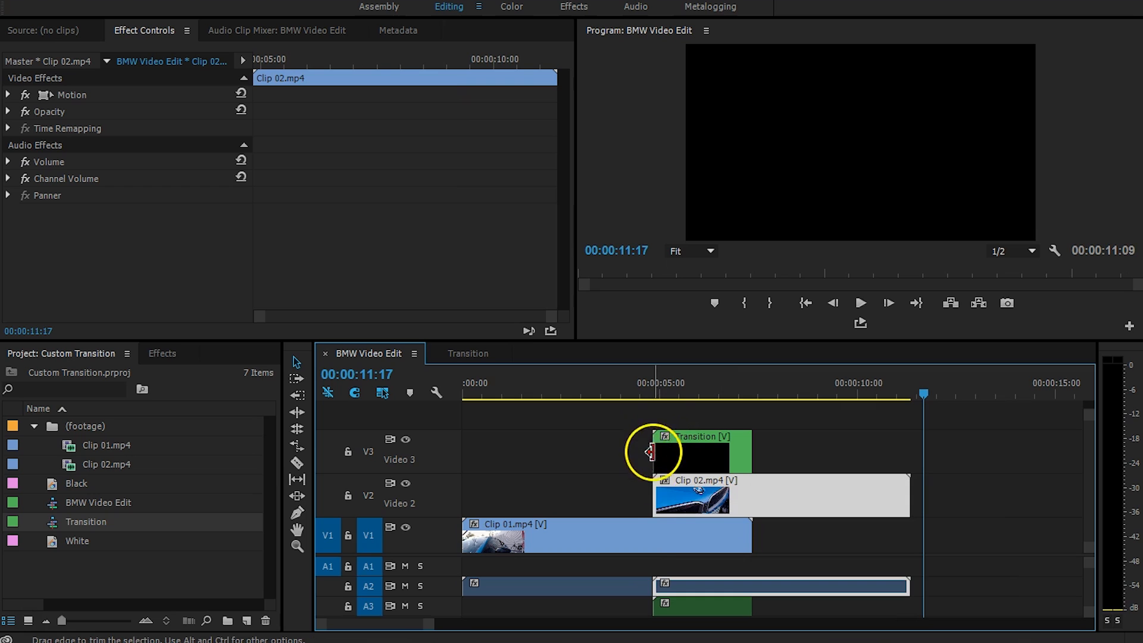
left_click(659, 540)
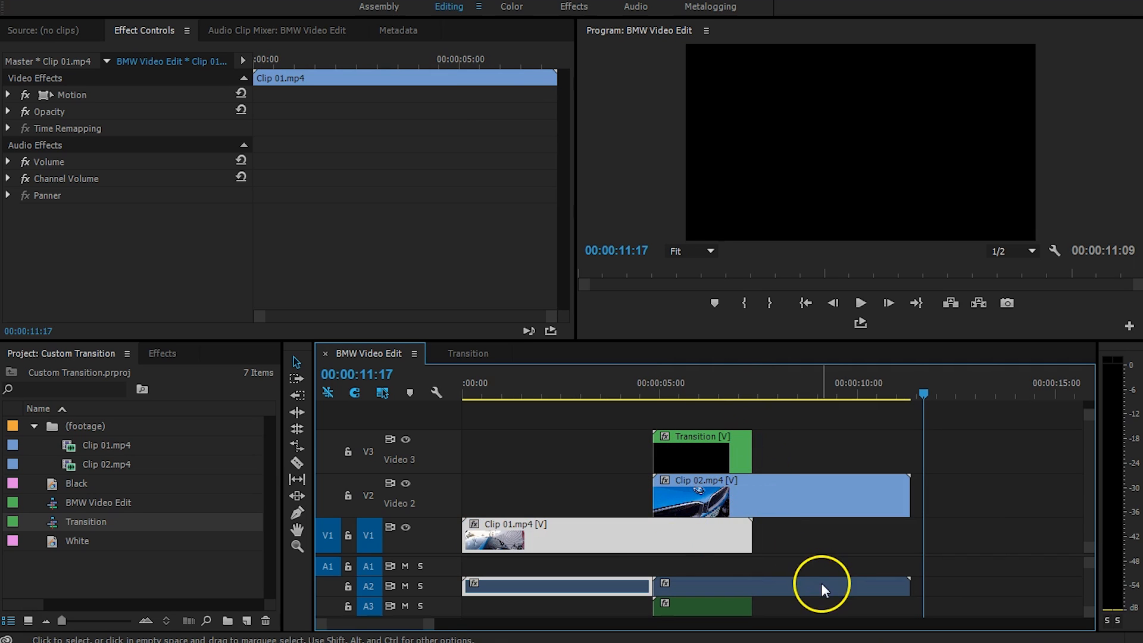
left_click(845, 542)
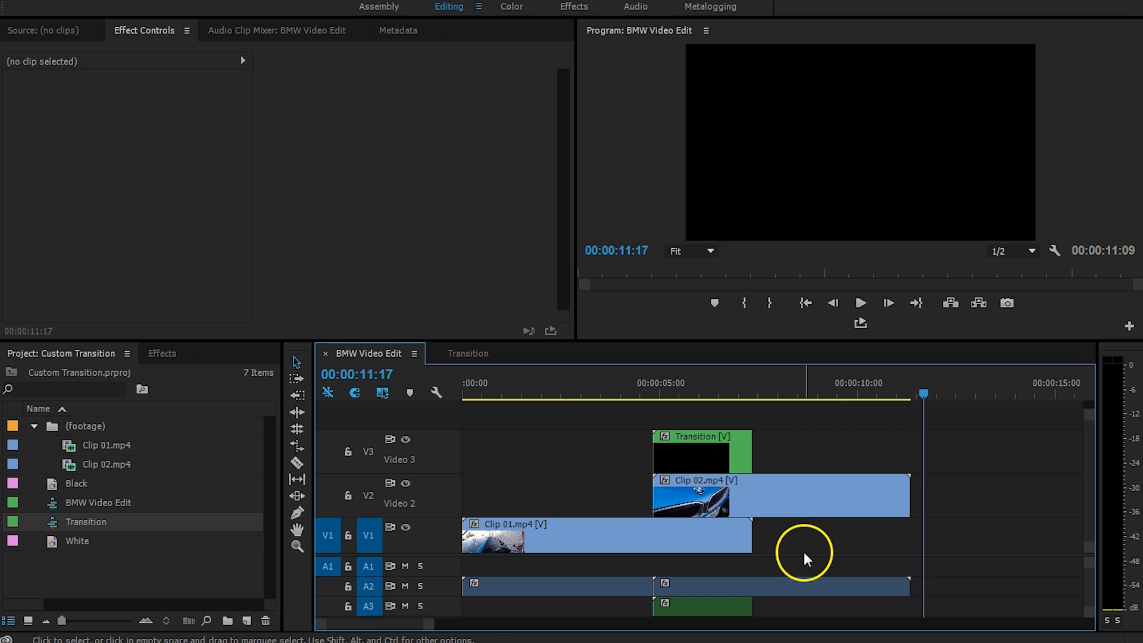
Apply Track Matte Key to both Clip 02 and Clip 01.
left_click(177, 357)
left_click(28, 373)
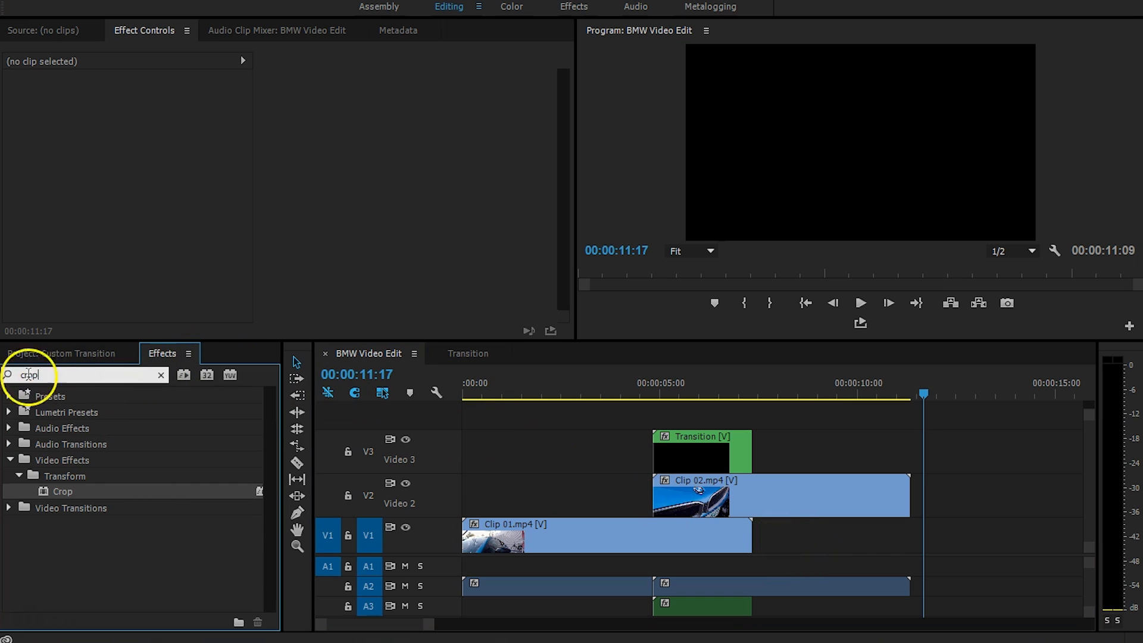
type("matte")
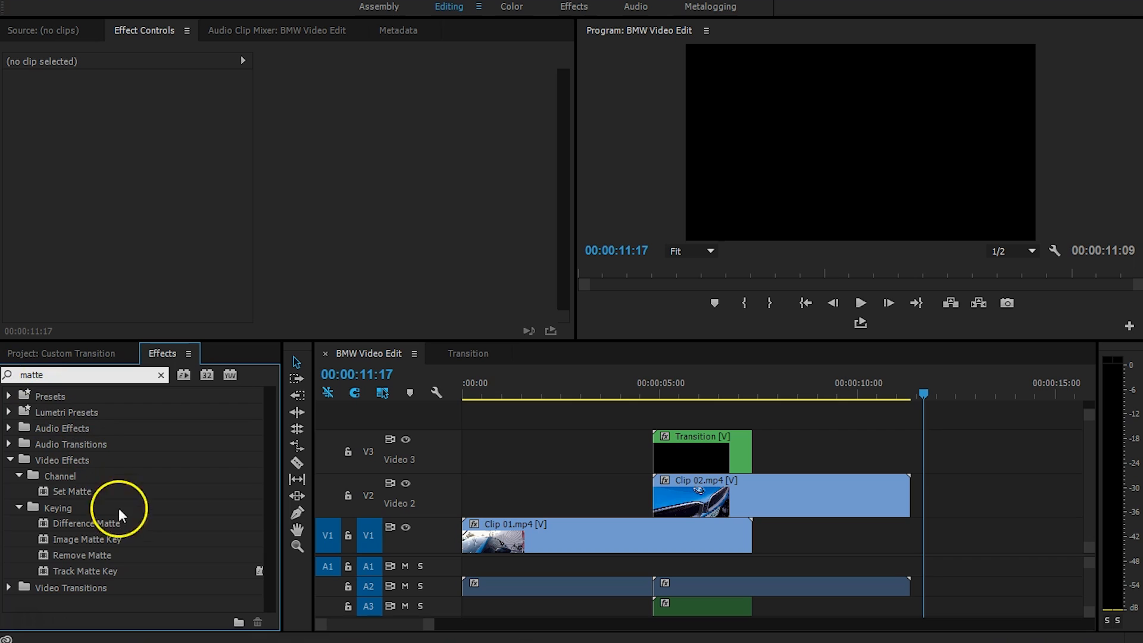
left_click(56, 569)
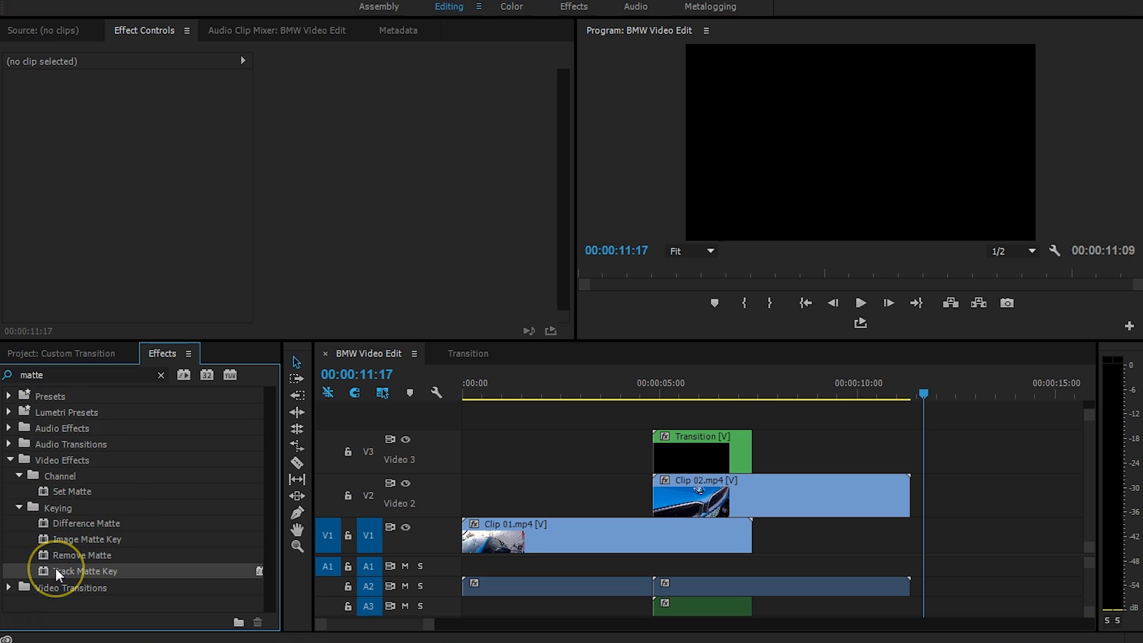
left_click_drag(55, 569, 703, 497)
left_click_drag(115, 566, 604, 539)
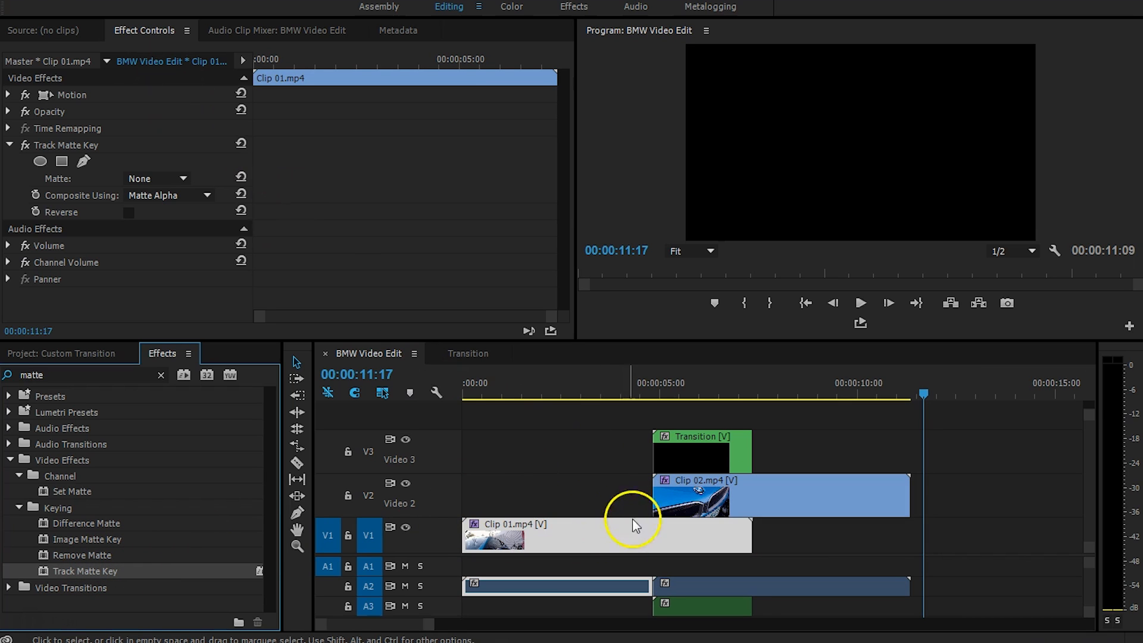
Set Clip 01's Track Matte Key to Matte Video 3, Composite Using Matte Luma, Reverse on.
left_click(147, 30)
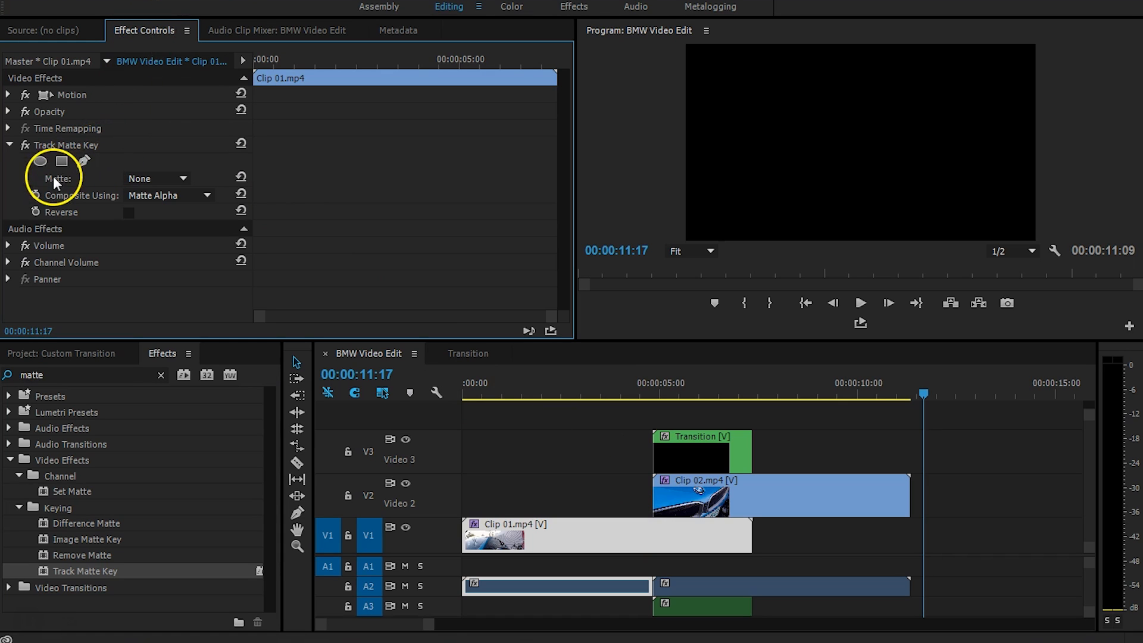
left_click(170, 179)
left_click(176, 223)
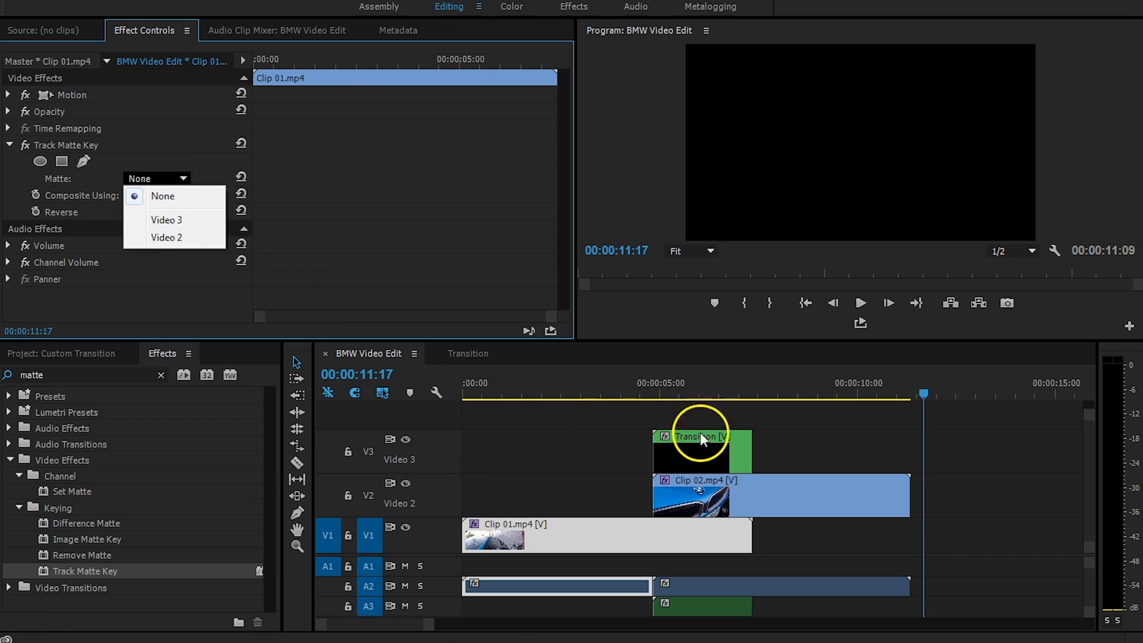
left_click(189, 219)
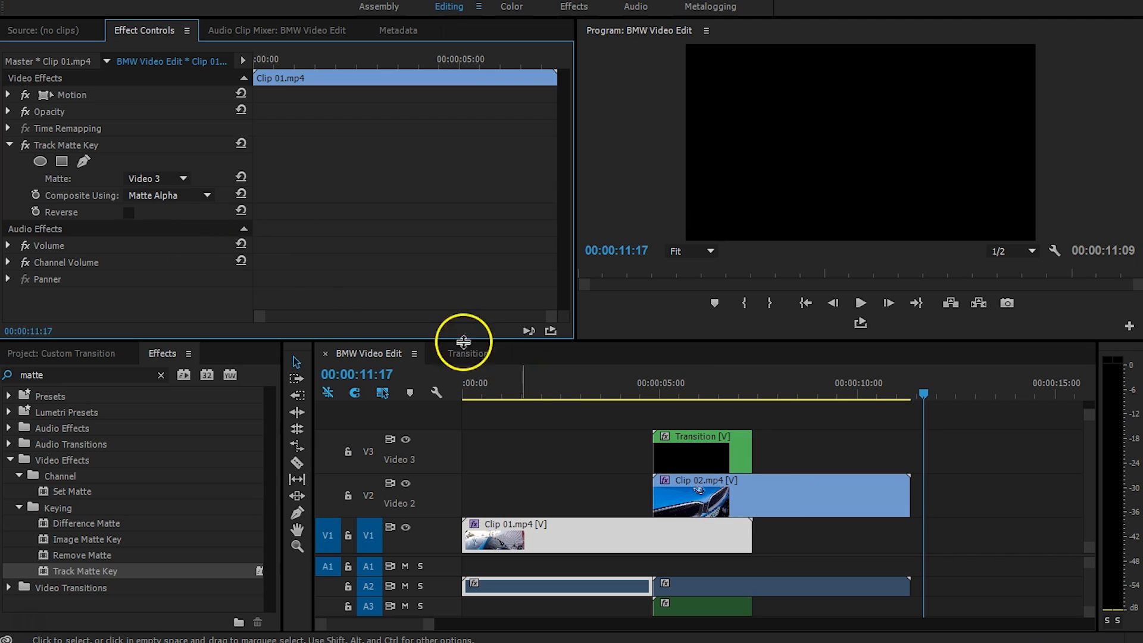
left_click(156, 182)
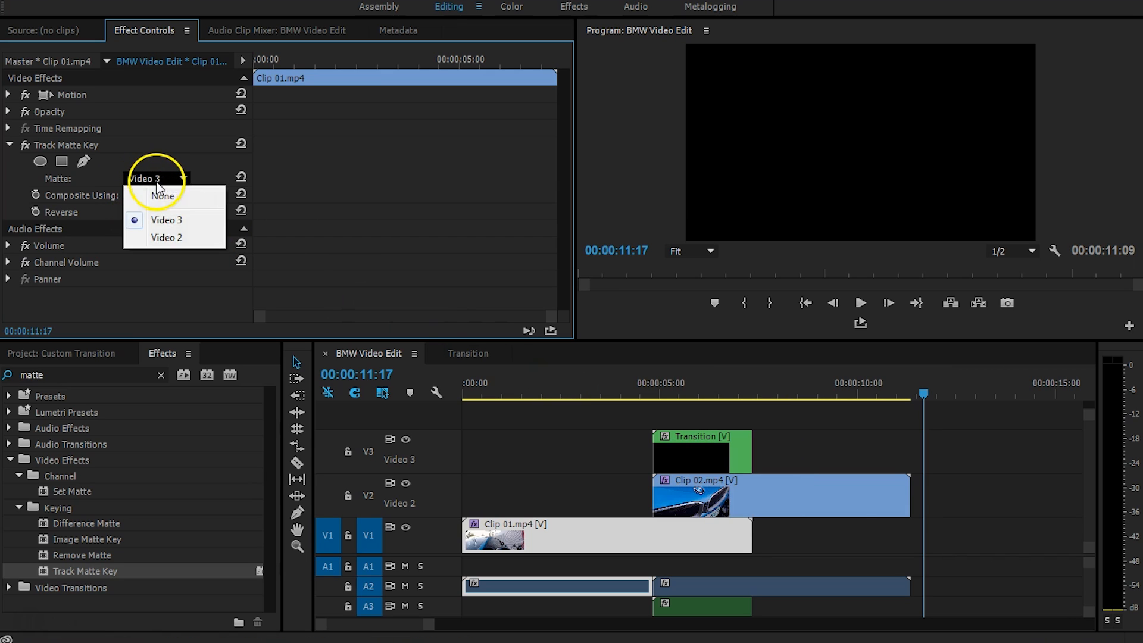
left_click(176, 224)
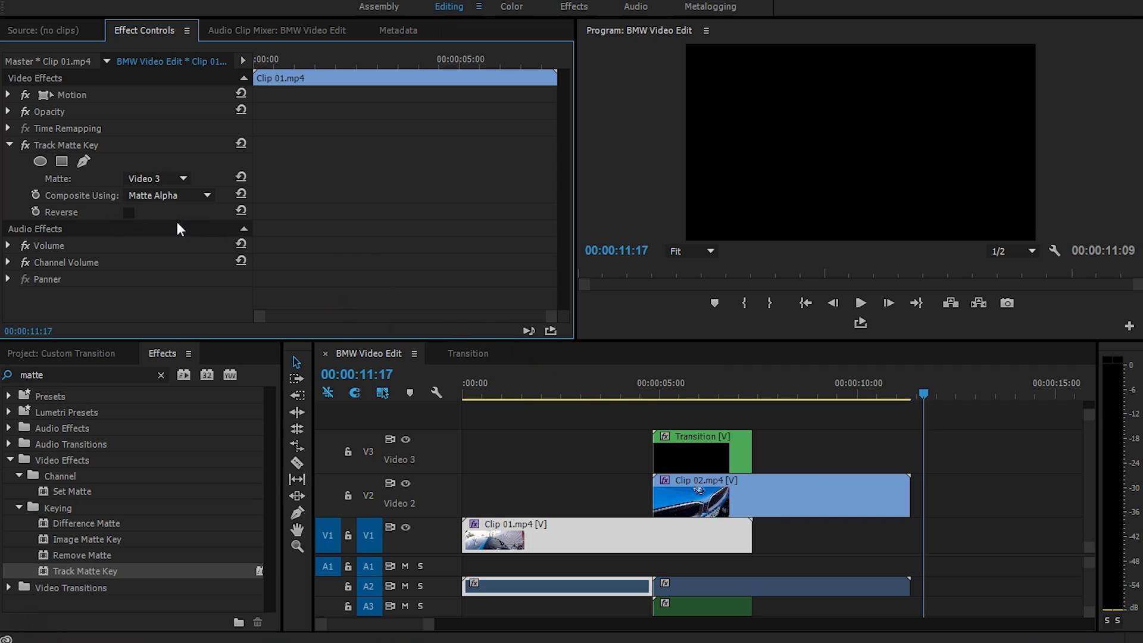
left_click(177, 199)
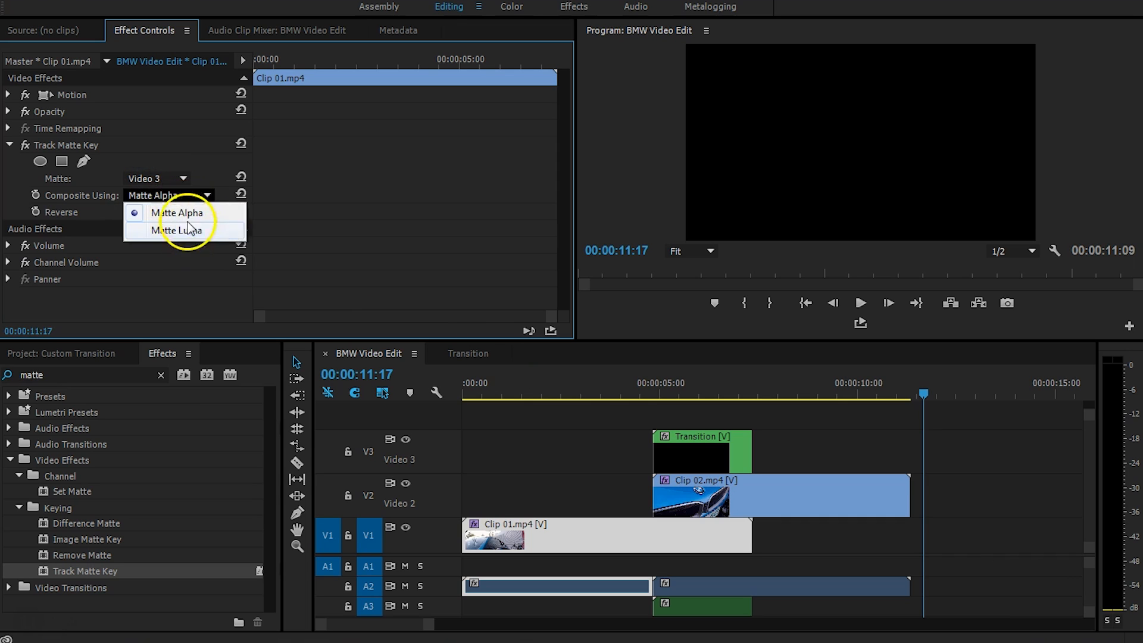
left_click(218, 230)
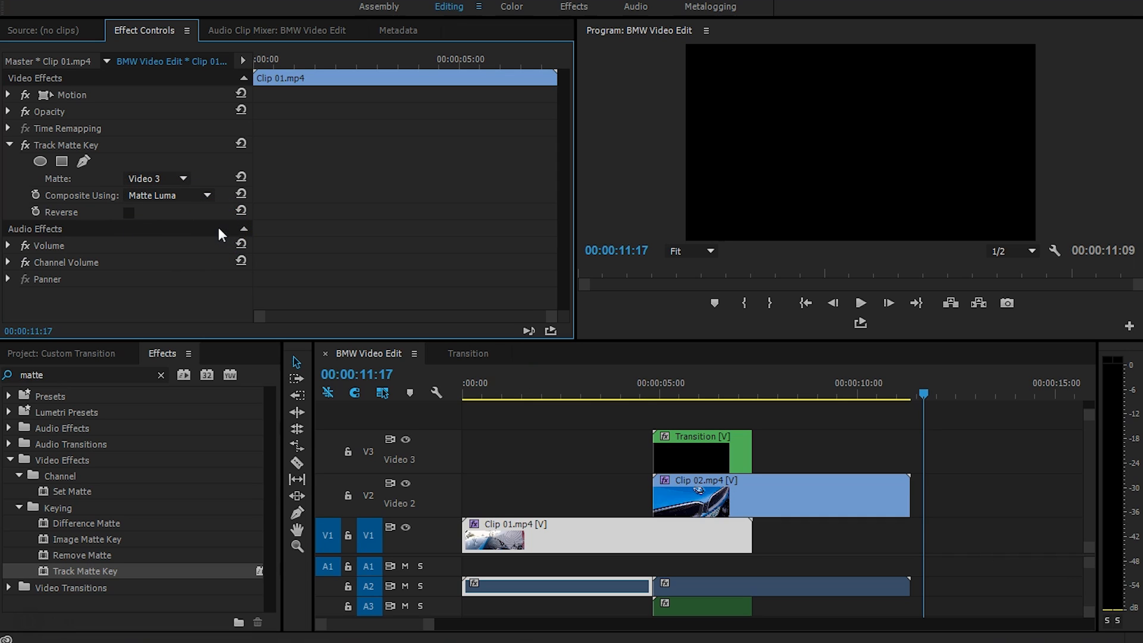
left_click(128, 213)
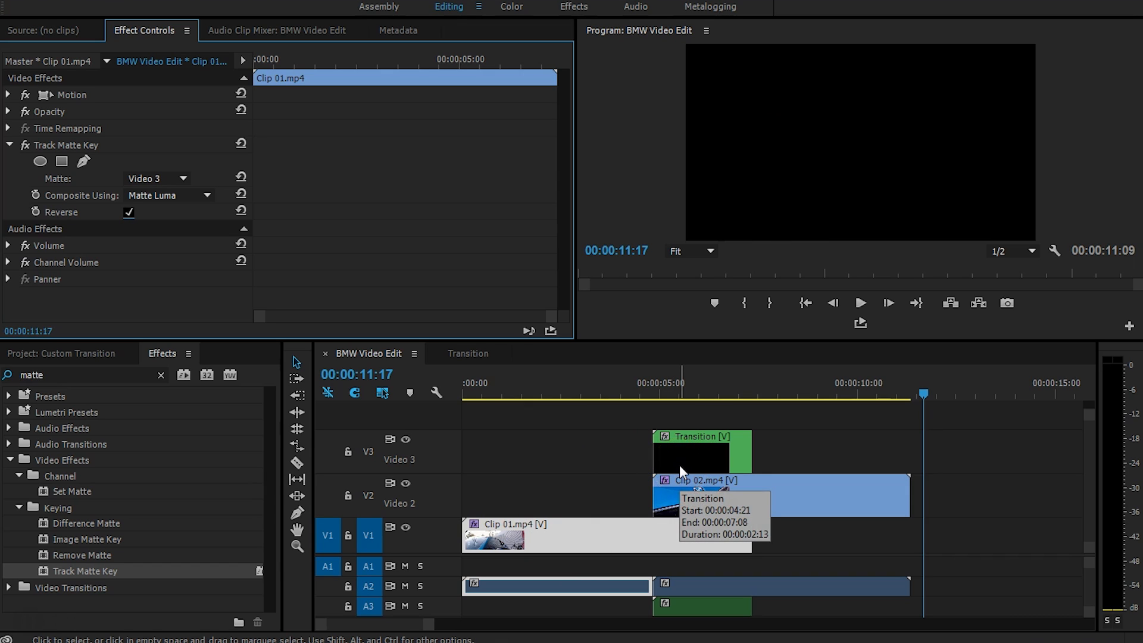
left_click(750, 484)
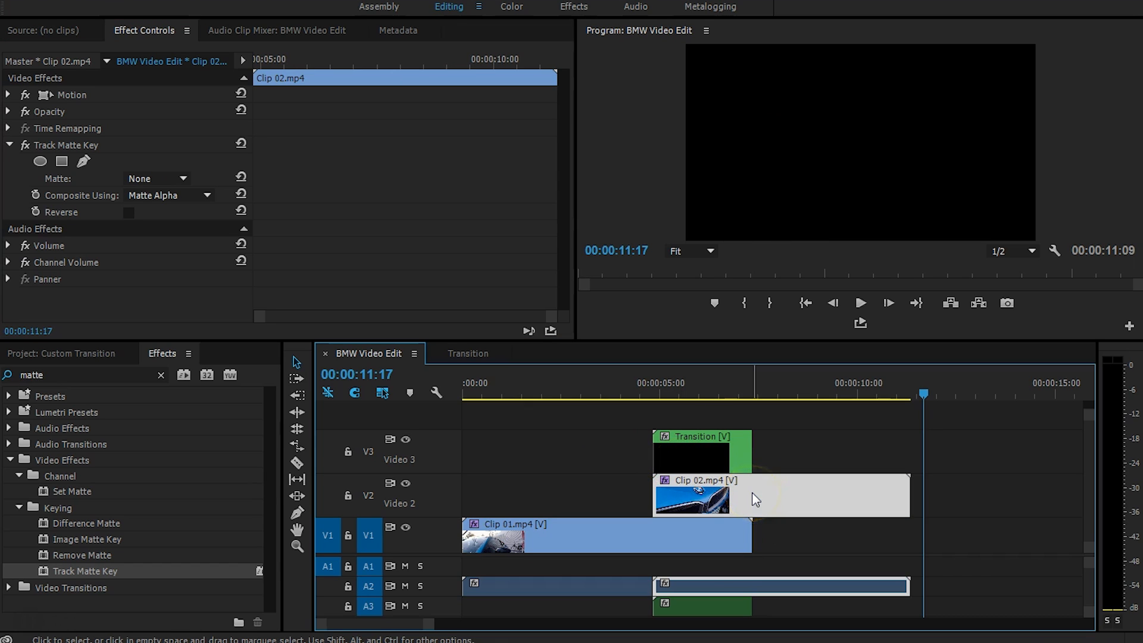
Point Clip 02's Track Matte Key at Video 3 with Matte Luma compositing, Reverse left off.
left_click(191, 262)
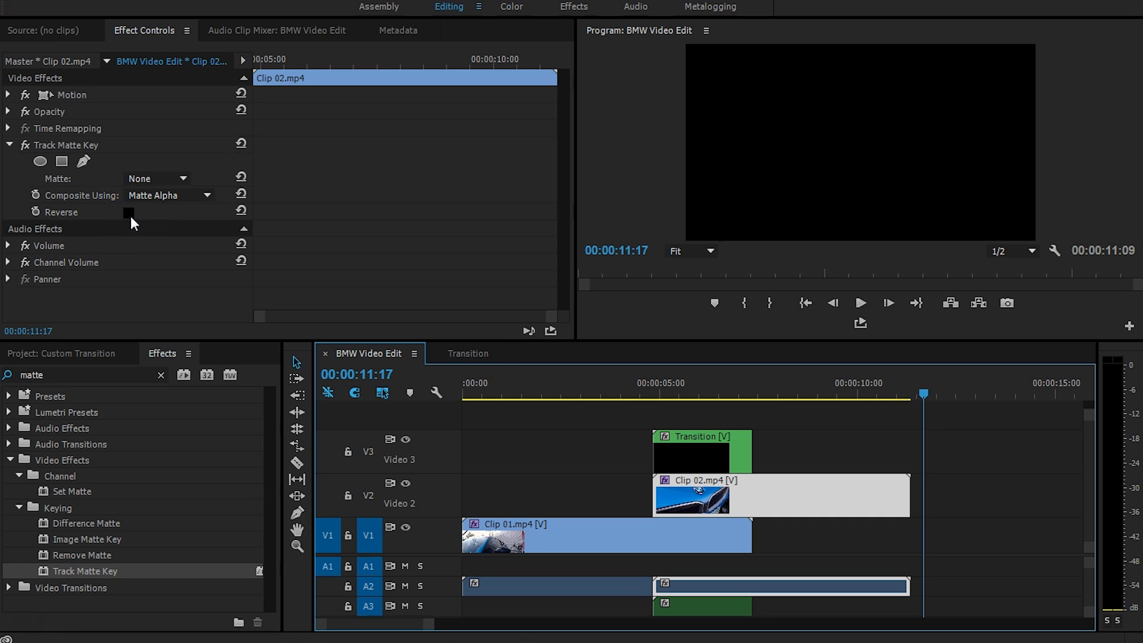
left_click(146, 178)
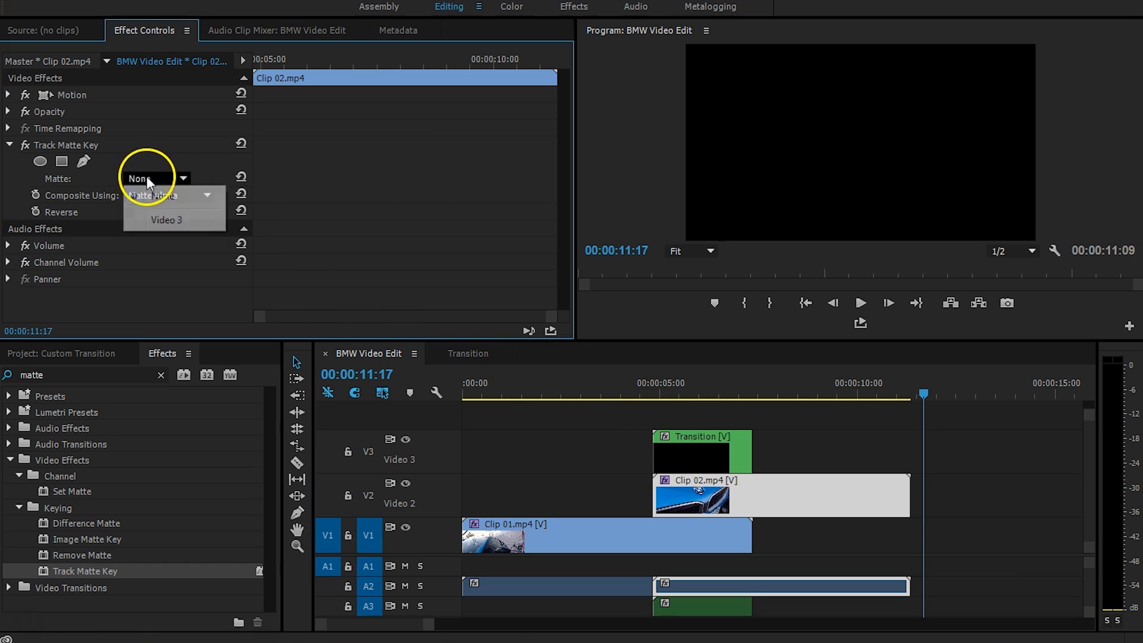
left_click(168, 221)
left_click(183, 196)
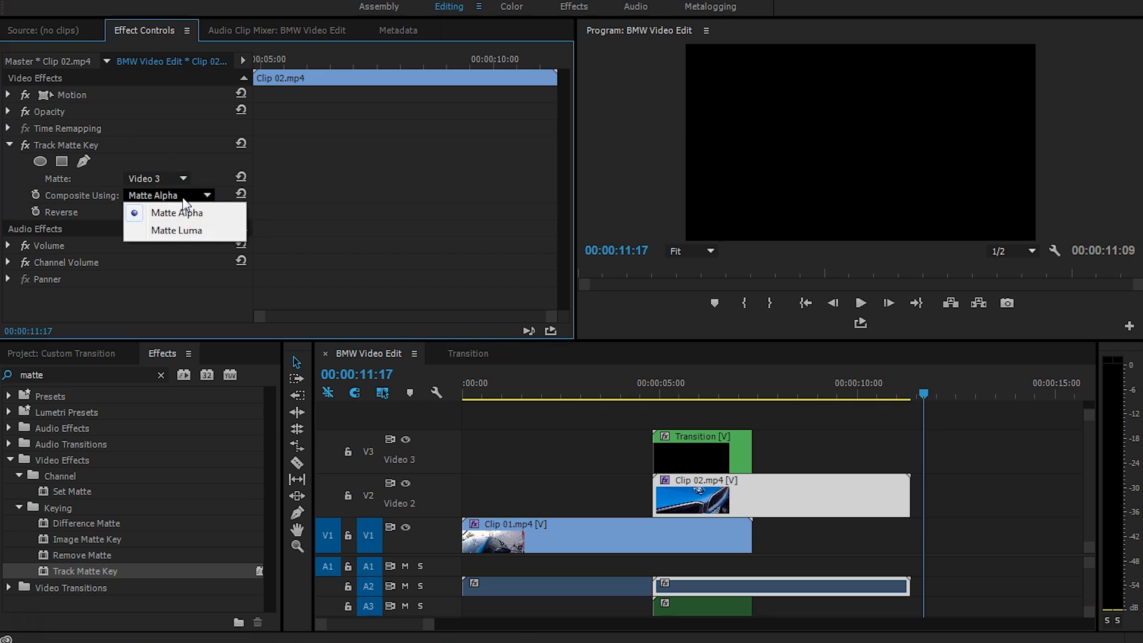
left_click(205, 231)
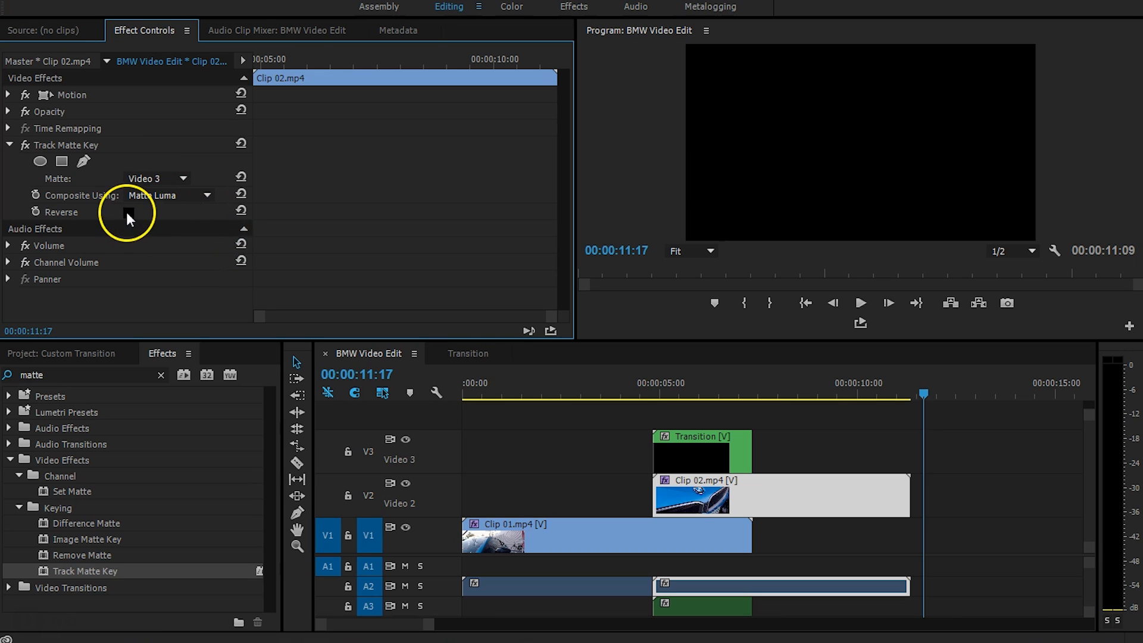
left_click(641, 388)
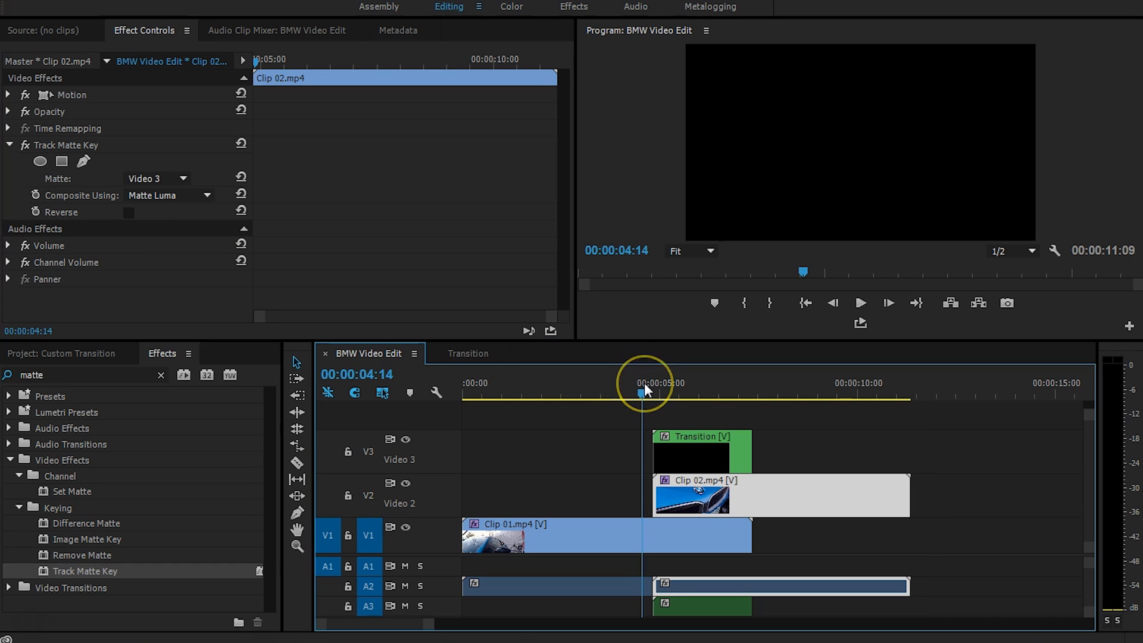
key("space")
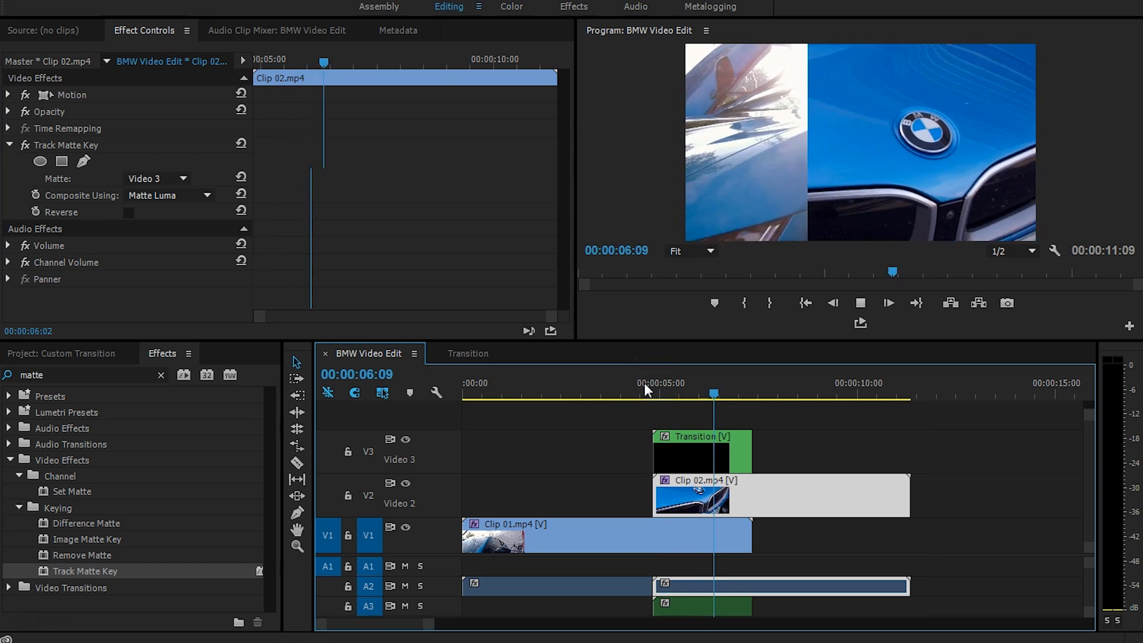
left_click_drag(680, 380, 695, 380)
left_click(562, 529)
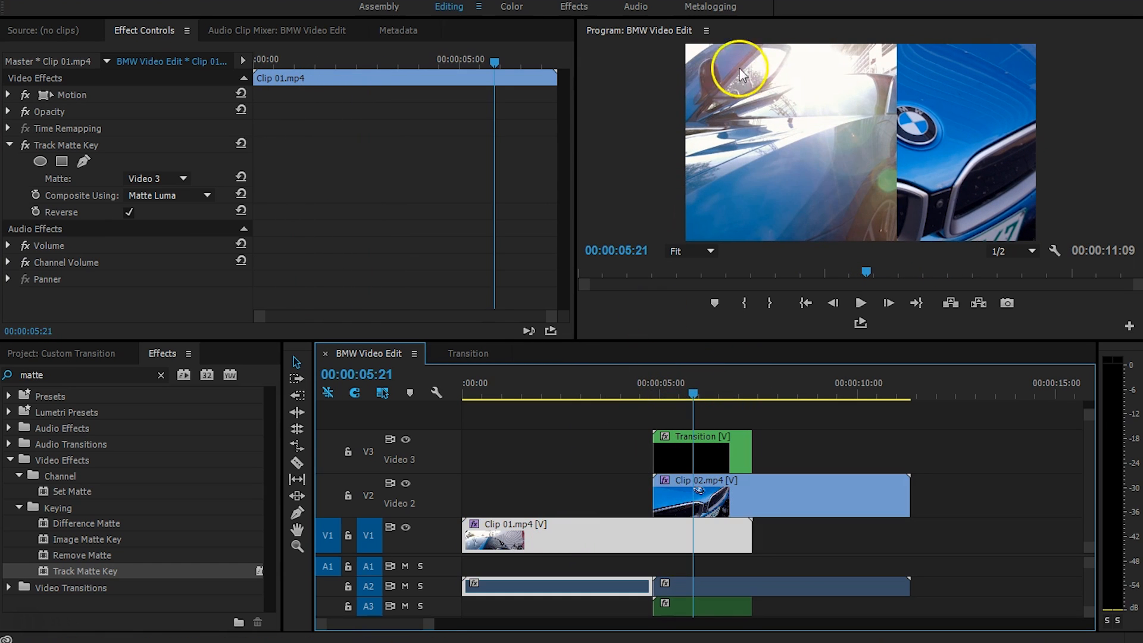
left_click(684, 476)
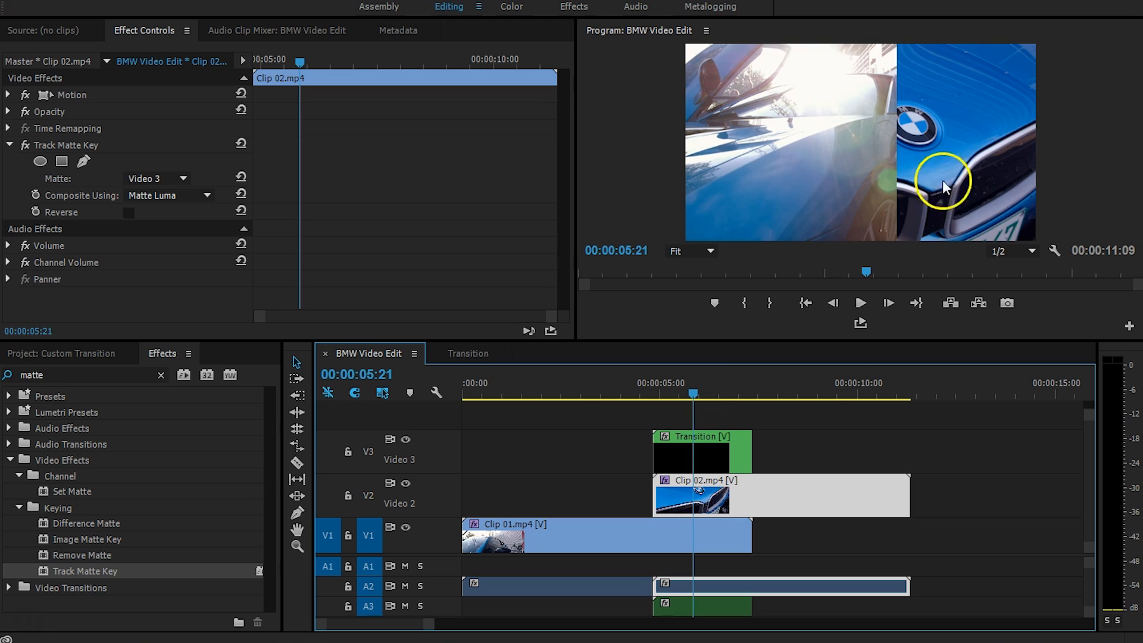
left_click(767, 388)
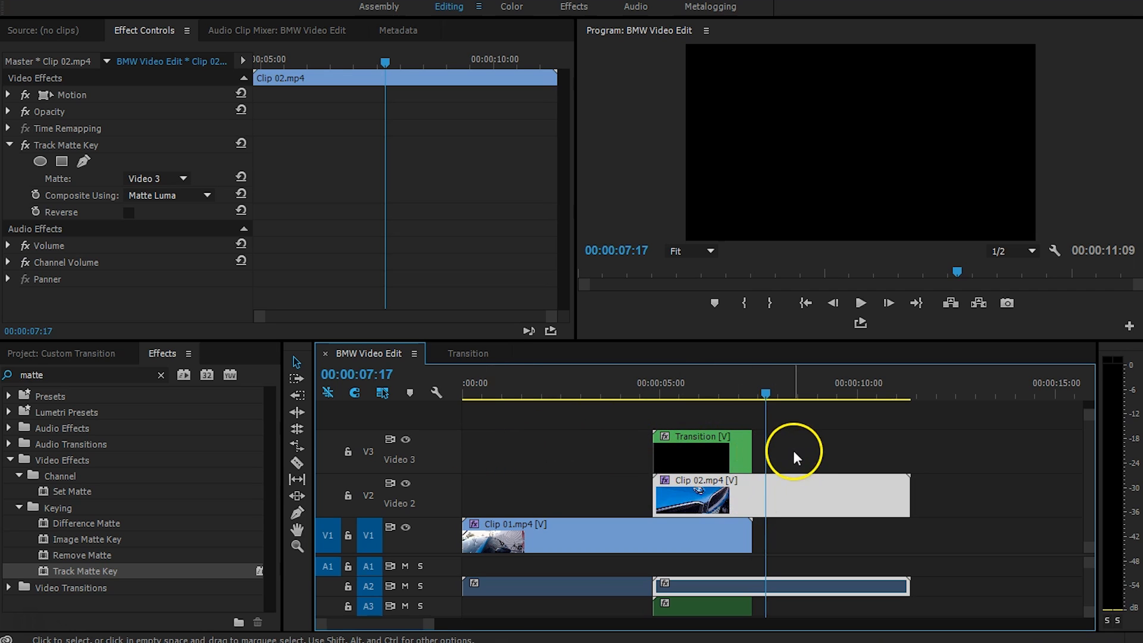
Split Clip 02 at the transition's end and delete the Track Matte Key from its later piece.
left_click_drag(778, 388, 824, 384)
key("c")
left_click(760, 484)
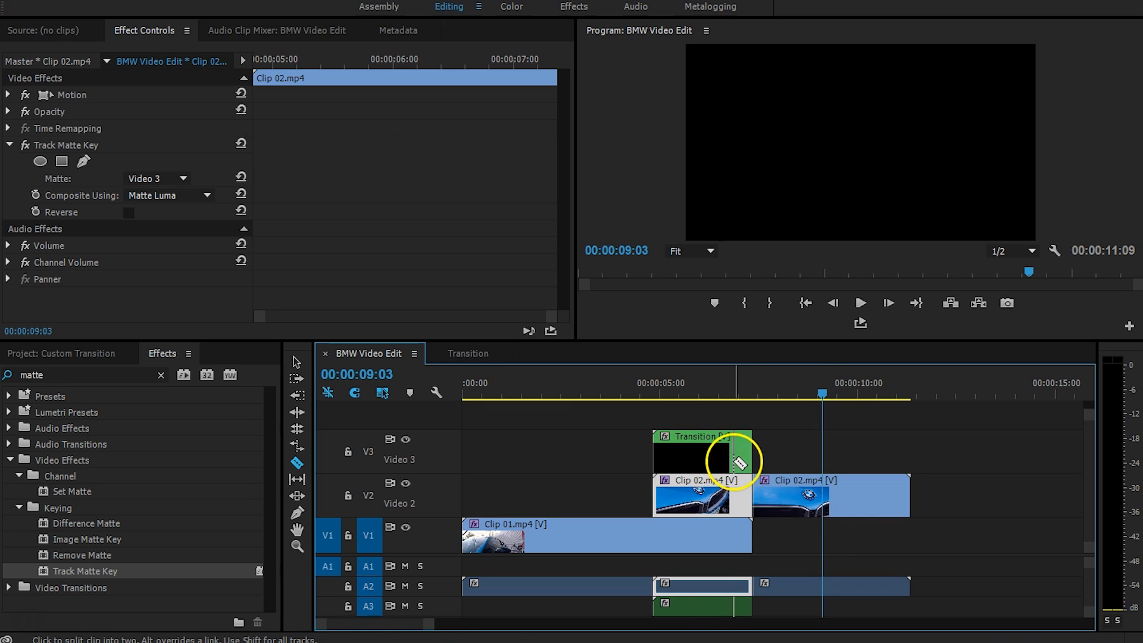
key("v")
left_click(821, 498)
left_click(75, 149)
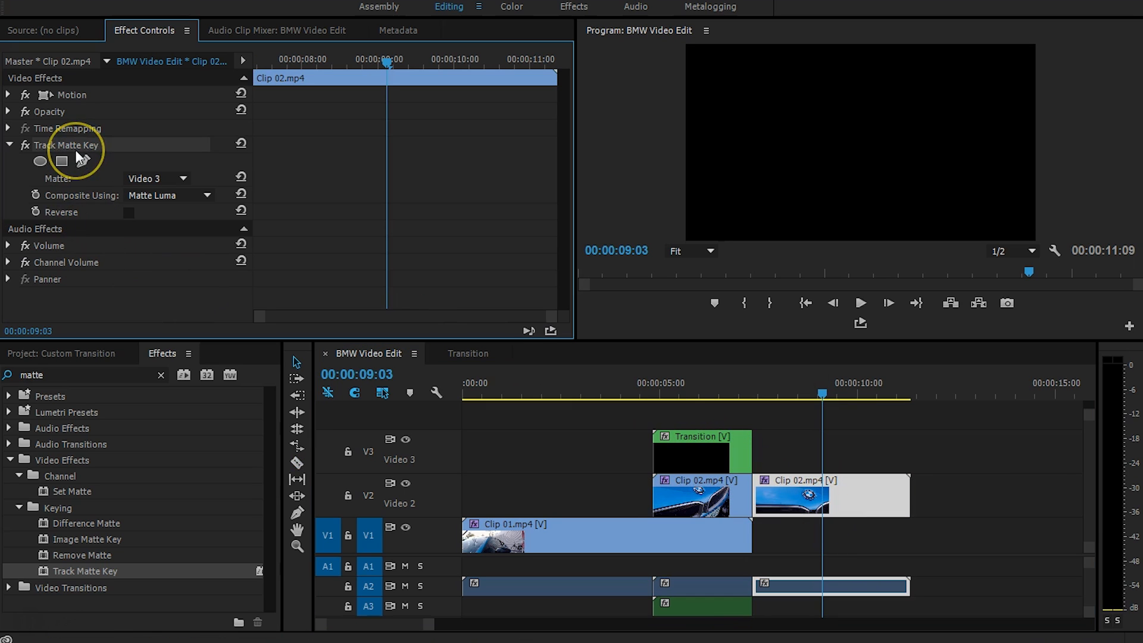
key("Delete")
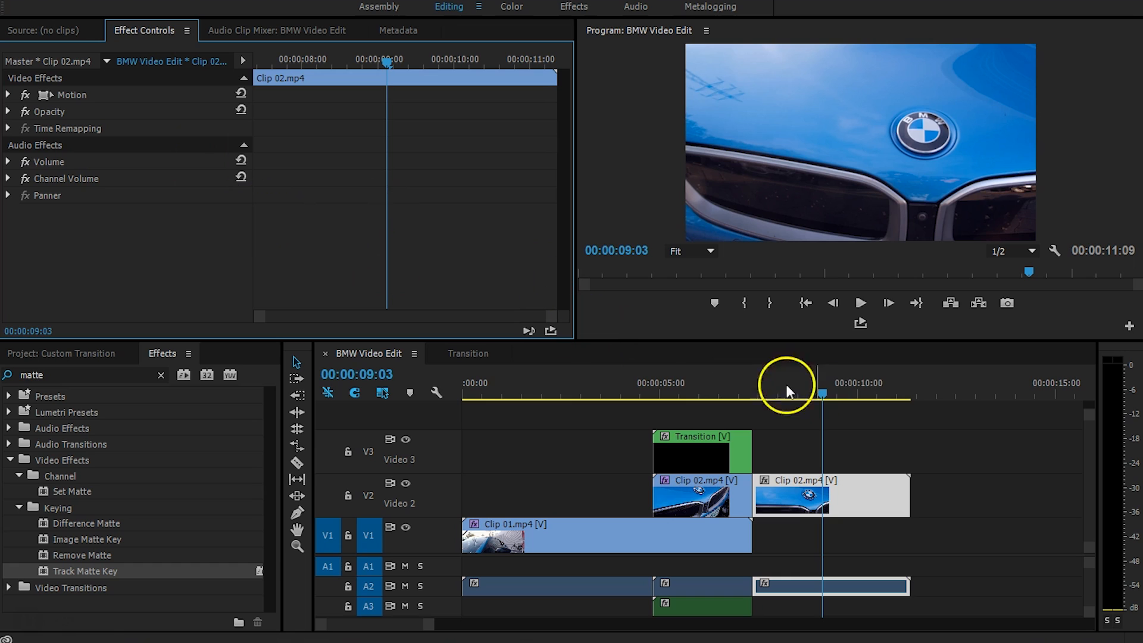
left_click(639, 390)
key("space")
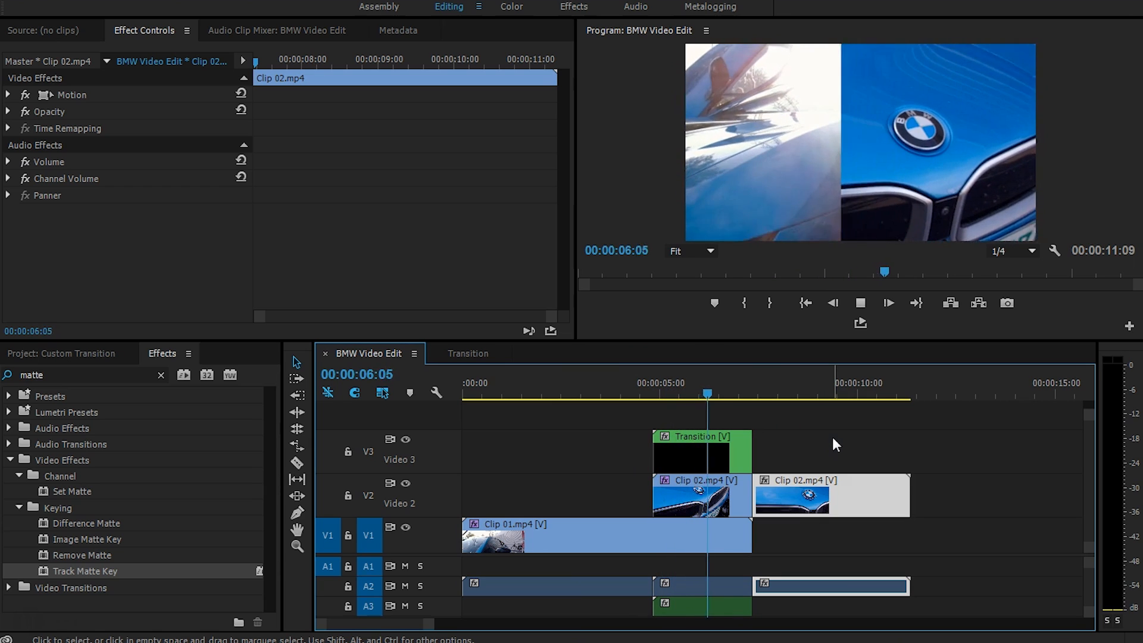
key("space")
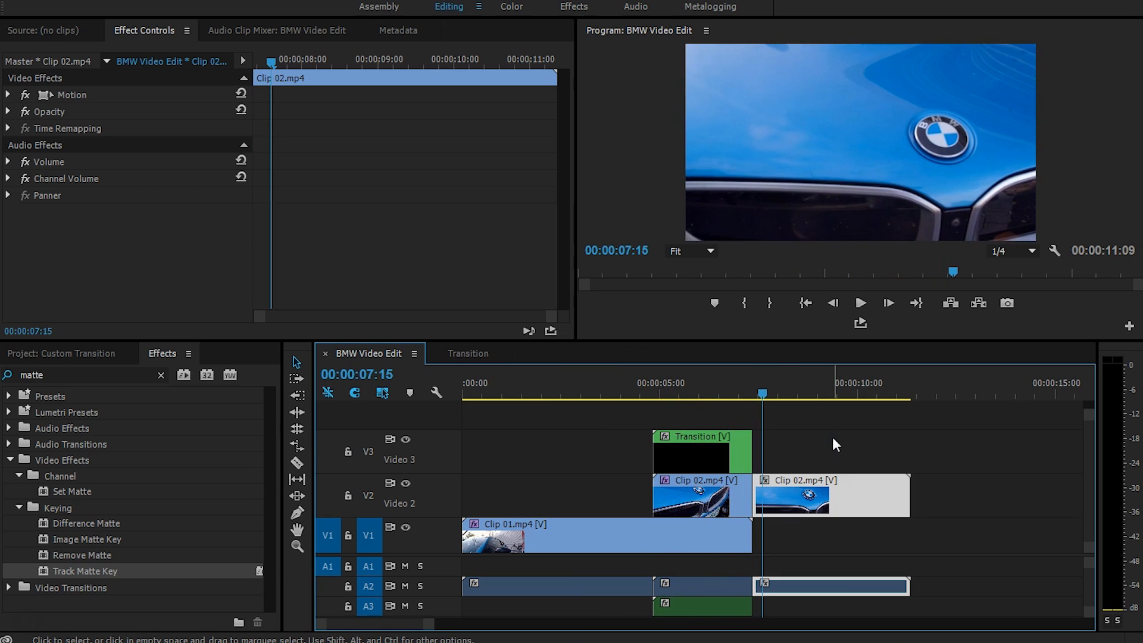
Split Clip 01 at the five-second mark and remove the Track Matte Key from its first piece.
left_click(552, 376)
left_click_drag(552, 376, 567, 376)
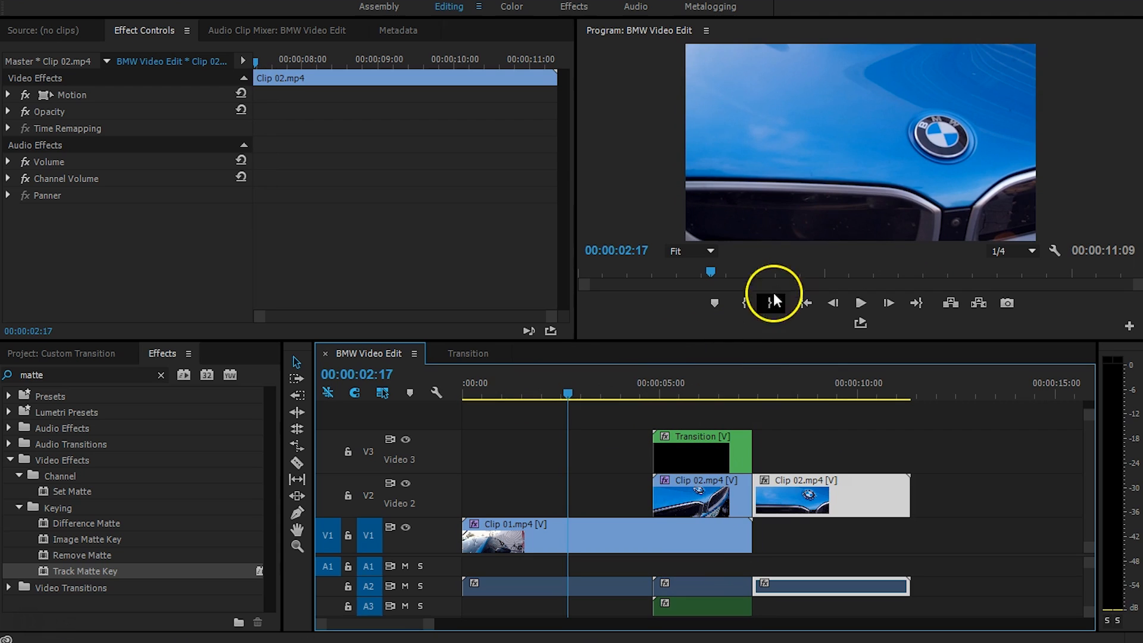
key("c")
left_click(653, 525)
key("v")
left_click(622, 533)
left_click(66, 151)
left_click(67, 146)
key("Delete")
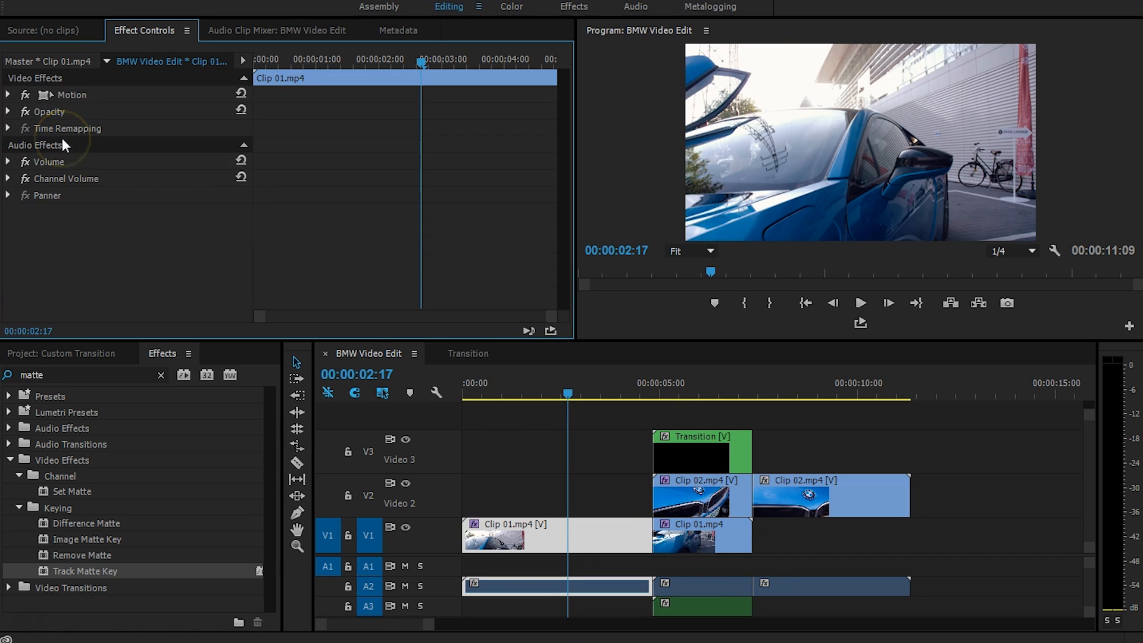
Confirm the inner pieces keep their mattes and play back the edited sequence.
left_click(720, 550)
left_click(716, 489)
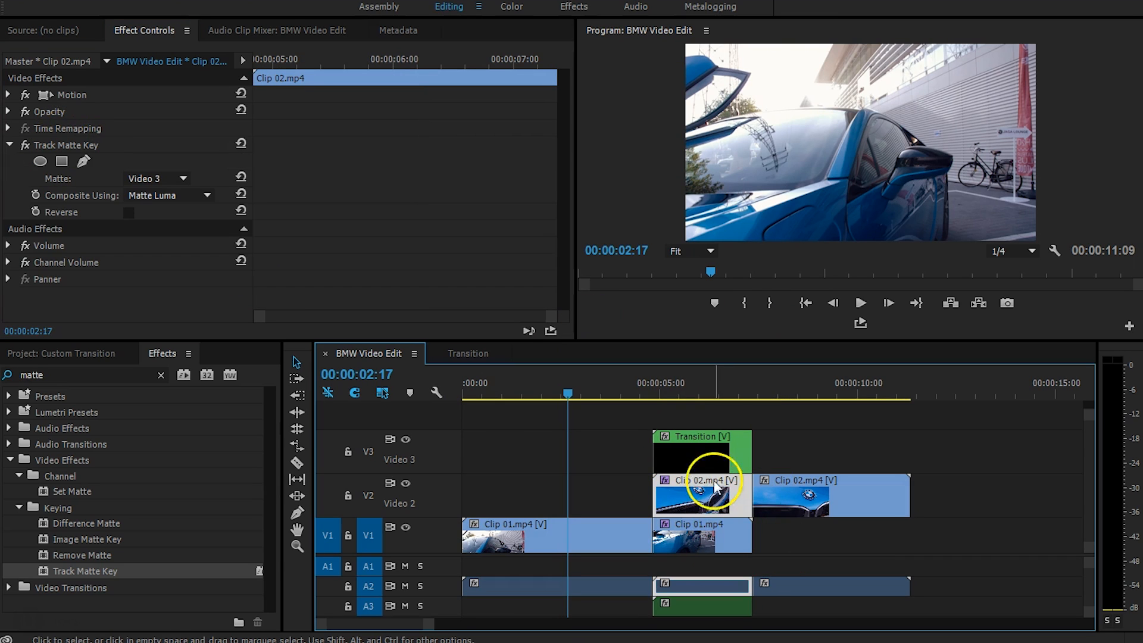
left_click(613, 463)
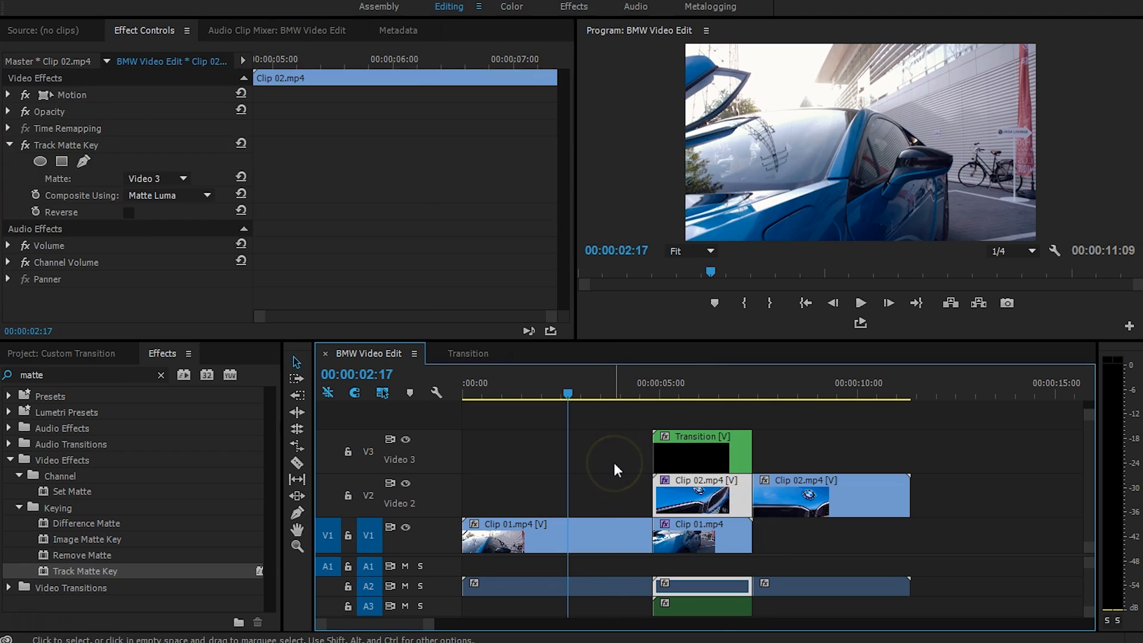
left_click(613, 393)
key("space")
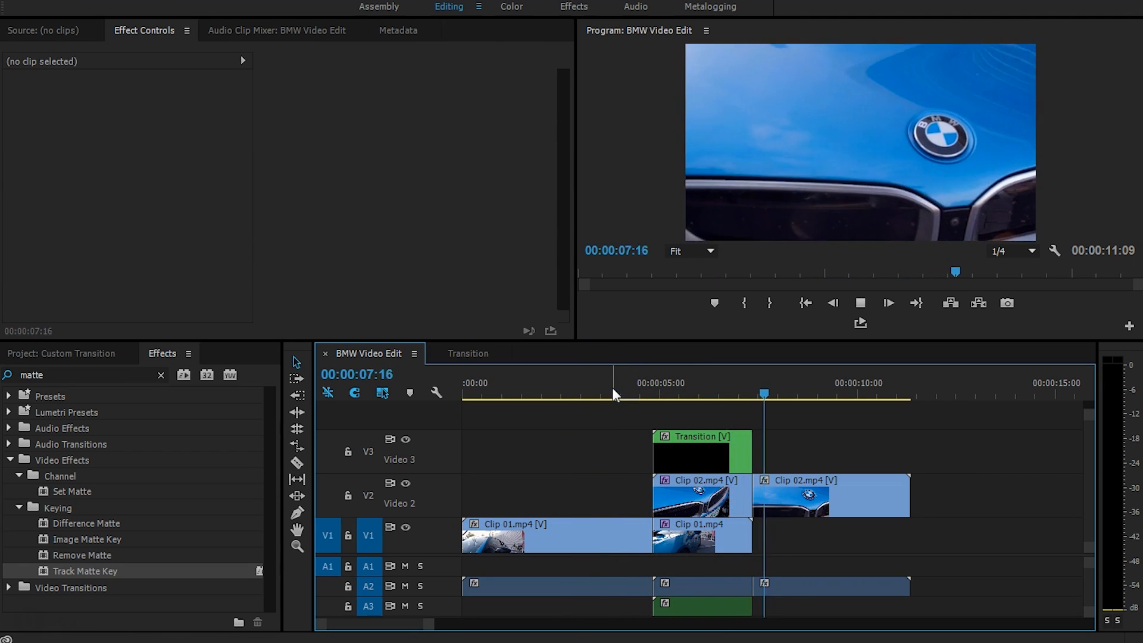
key("space")
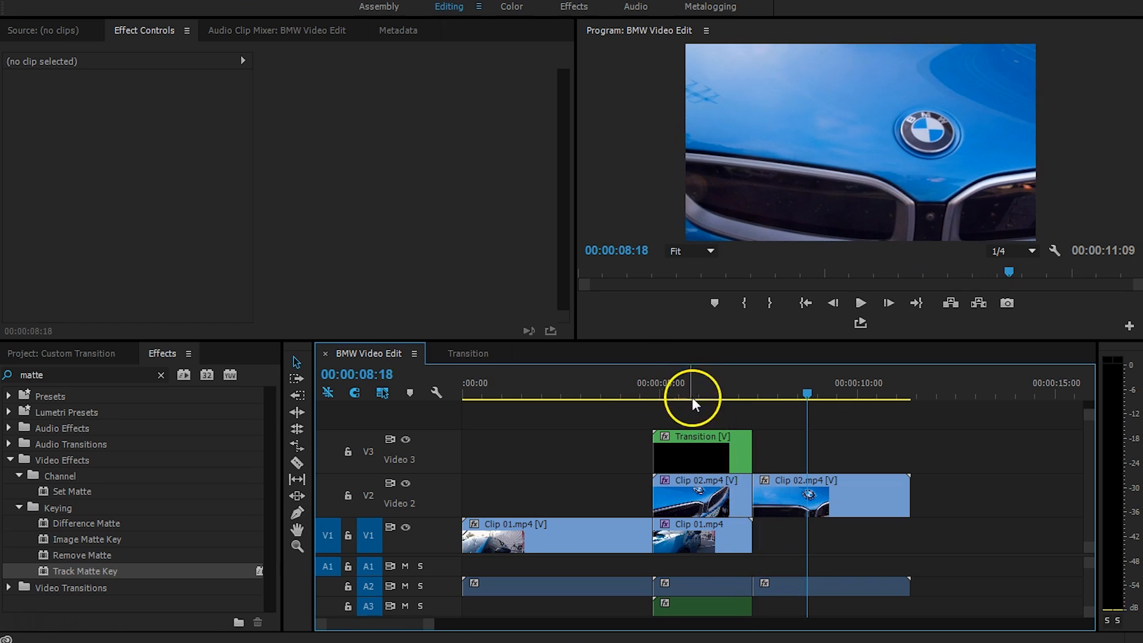
Open the Transition nest from V3, zoom its timeline, and select the Black clip.
double_click(714, 453)
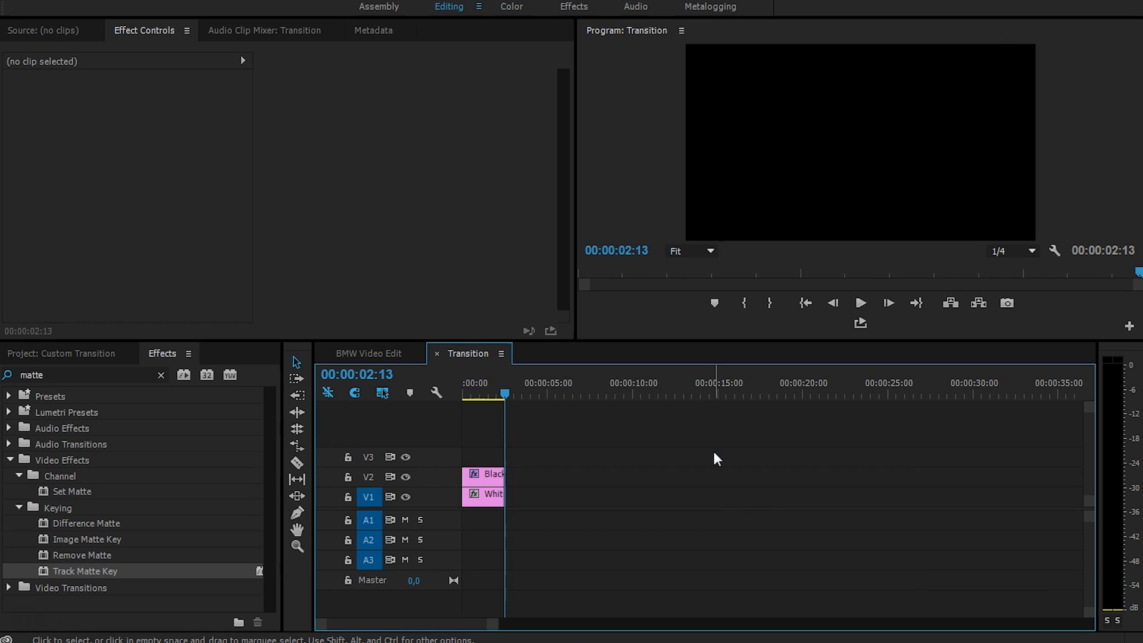
left_click(483, 393)
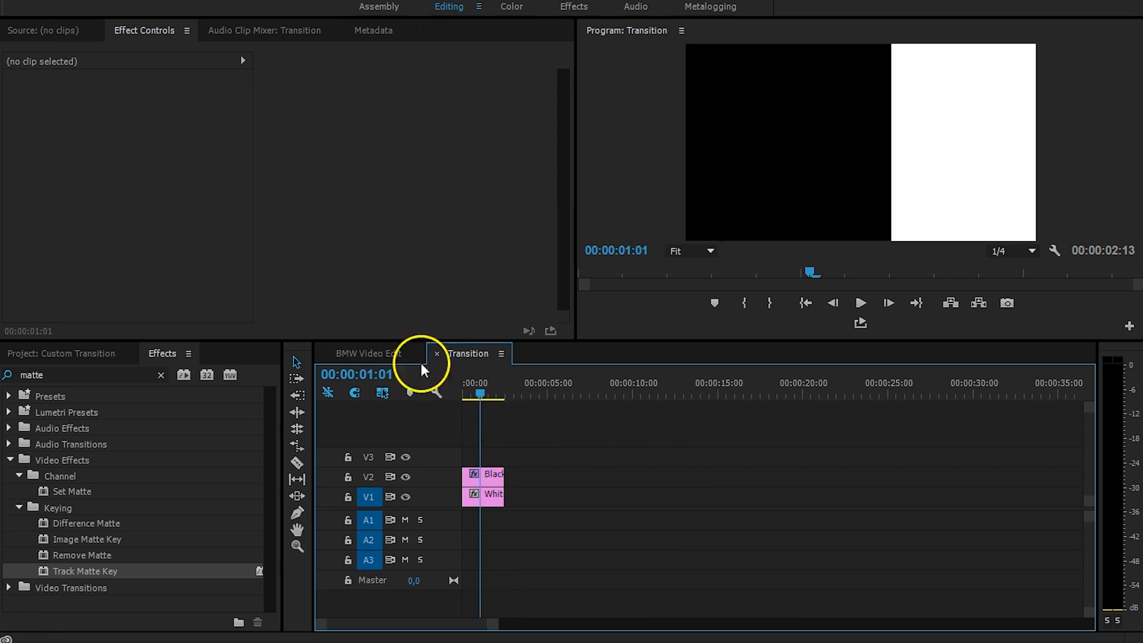
left_click(373, 355)
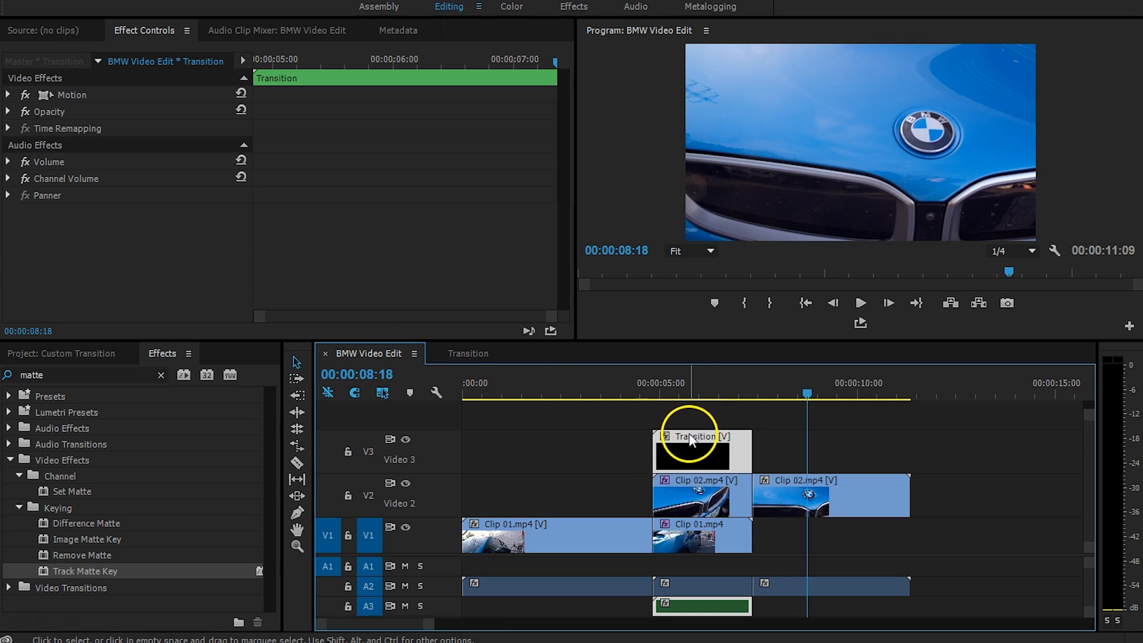
left_click(468, 354)
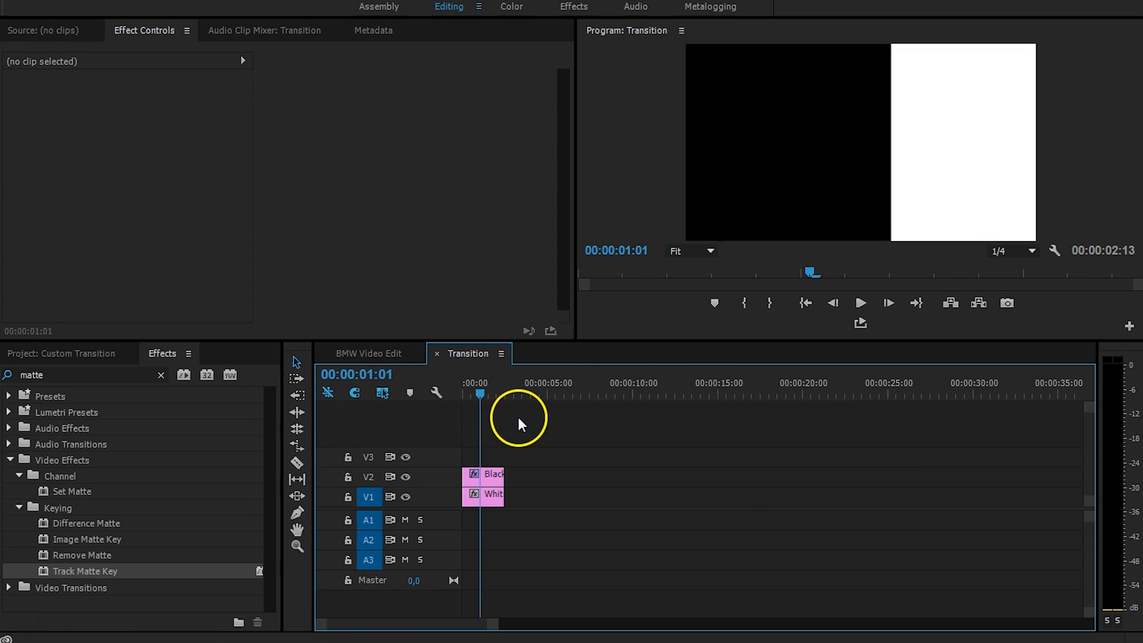
left_click_drag(496, 624, 467, 622)
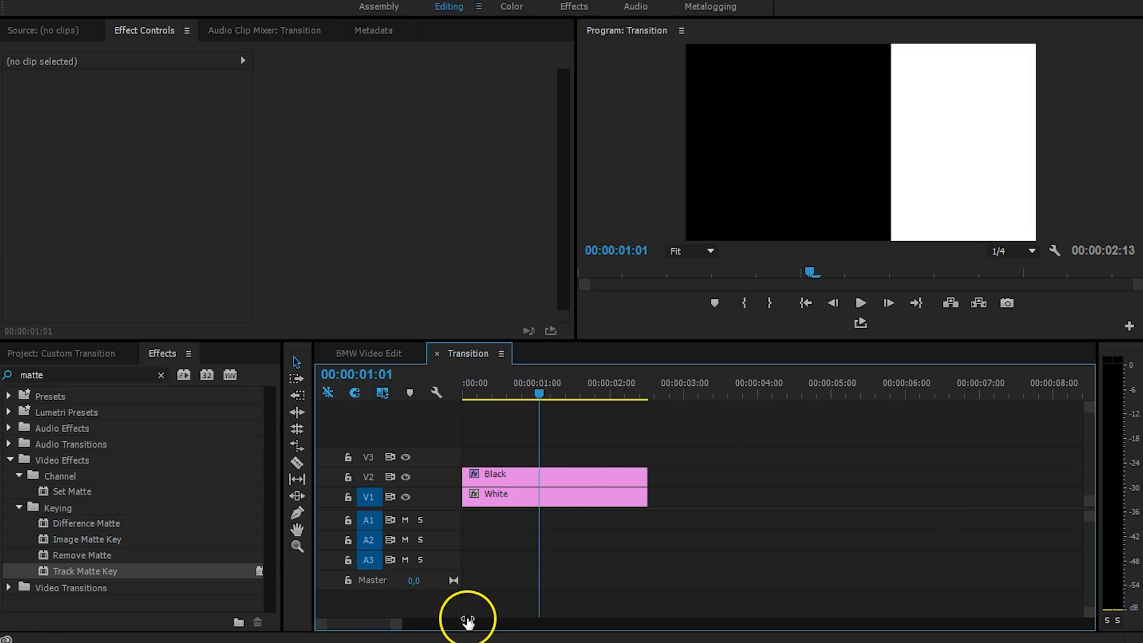
left_click(585, 473)
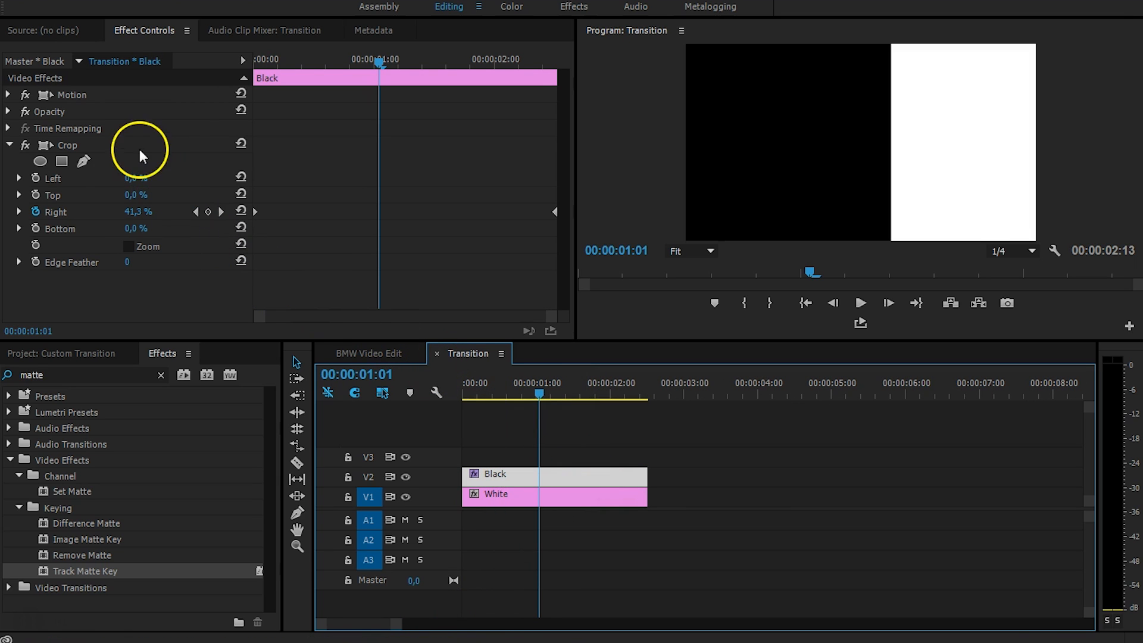
Delete the Black clip's Crop Right keyframes, reset all crop values to 0 %, and return to the start.
left_click(35, 212)
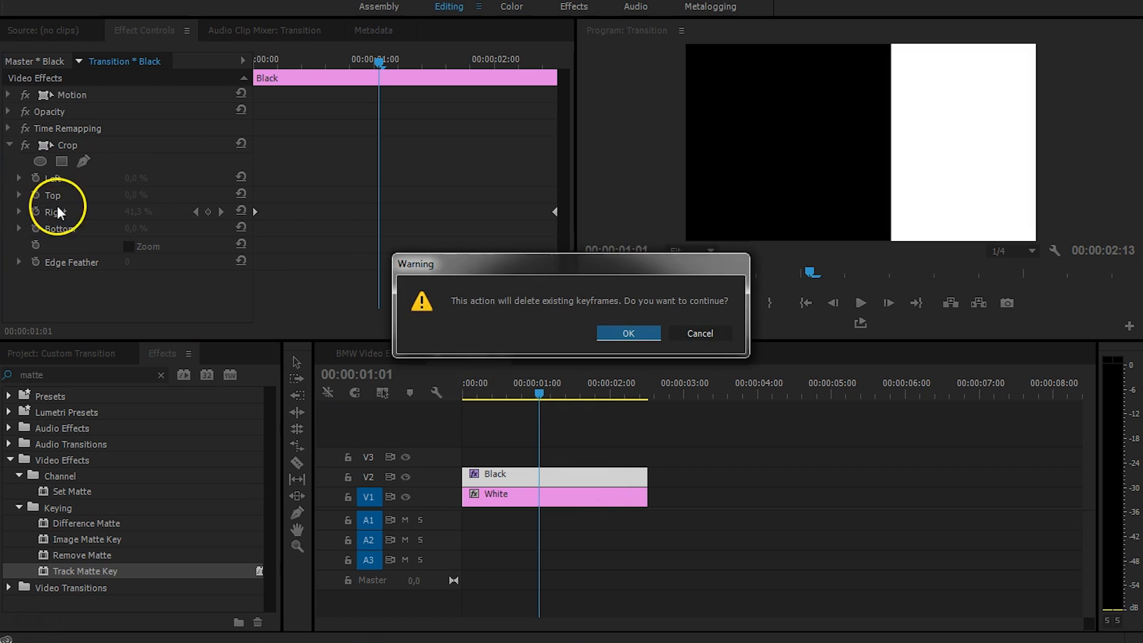
key("Return")
left_click(240, 144)
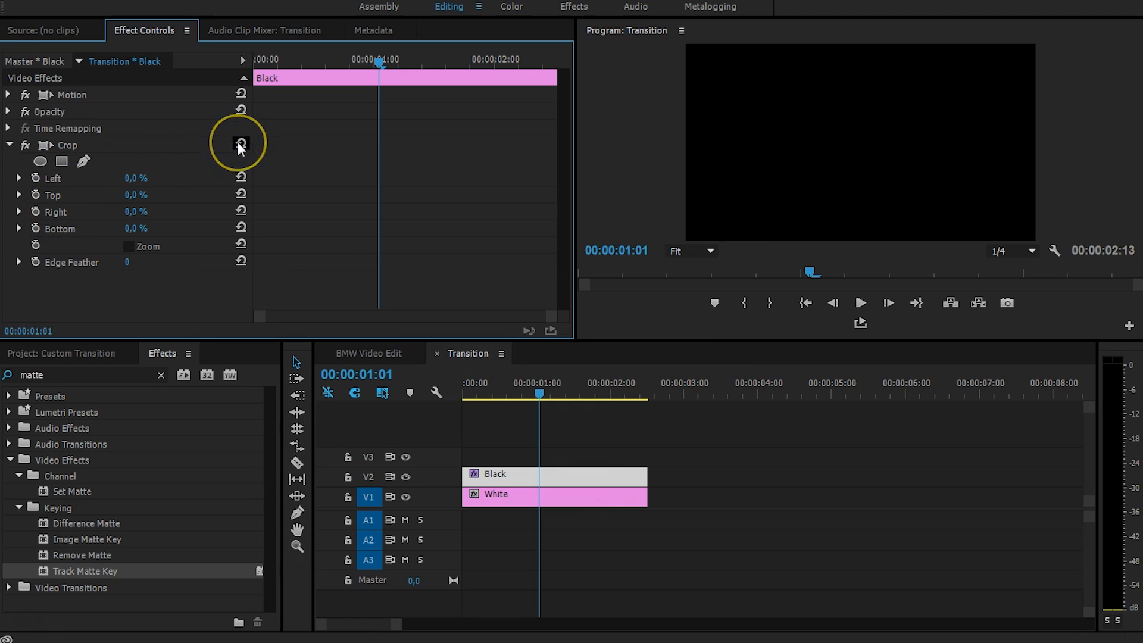
left_click(512, 349)
key("Home")
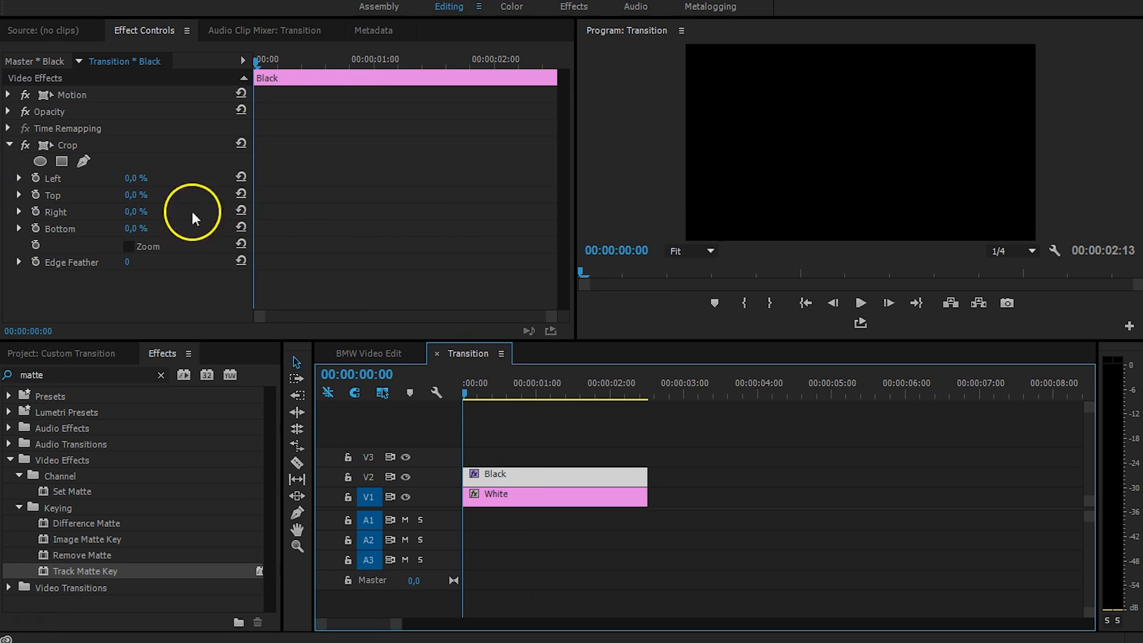
Start Left and Right crop keyframes at 0 and set both to 40 % at 00:00:01:03.
left_click(32, 178)
left_click(35, 212)
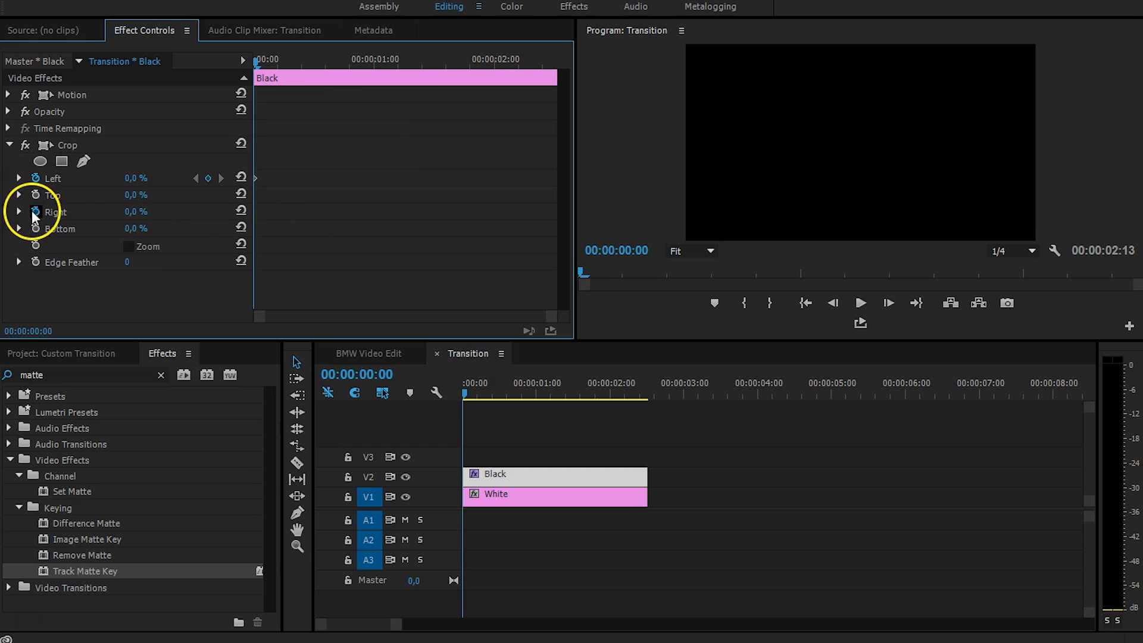
left_click_drag(292, 62, 390, 63)
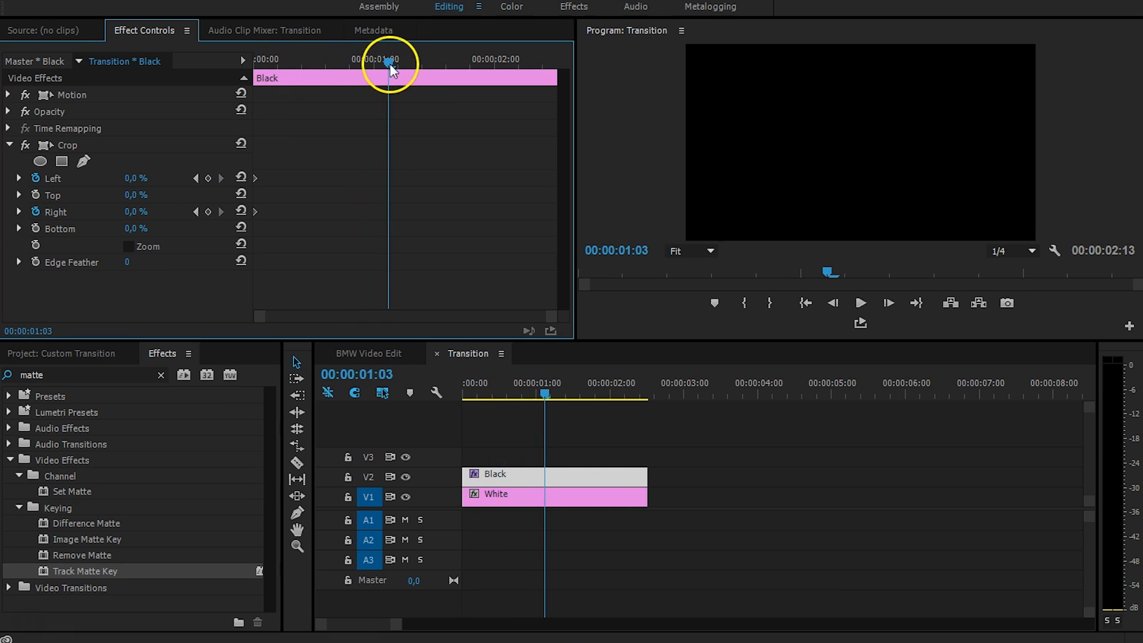
left_click(131, 181)
type("40")
key("Return")
left_click(131, 219)
type("40")
key("Return")
left_click(403, 221)
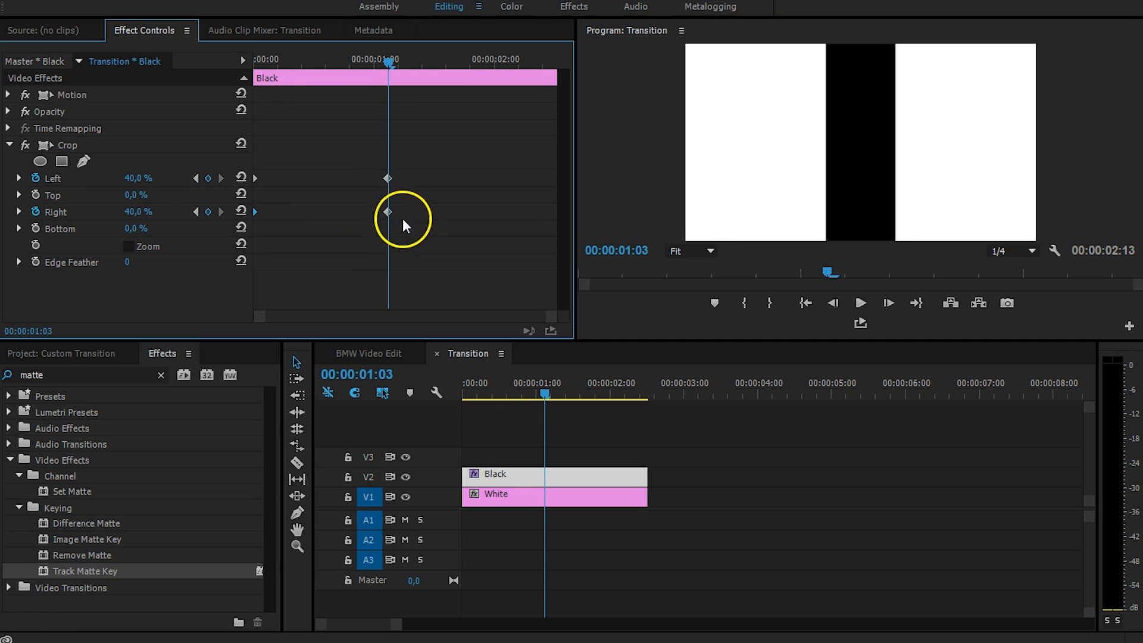
Add a later keyframe with Left and Right crop at 30 %.
left_click_drag(392, 60, 481, 64)
left_click(172, 210)
type("30")
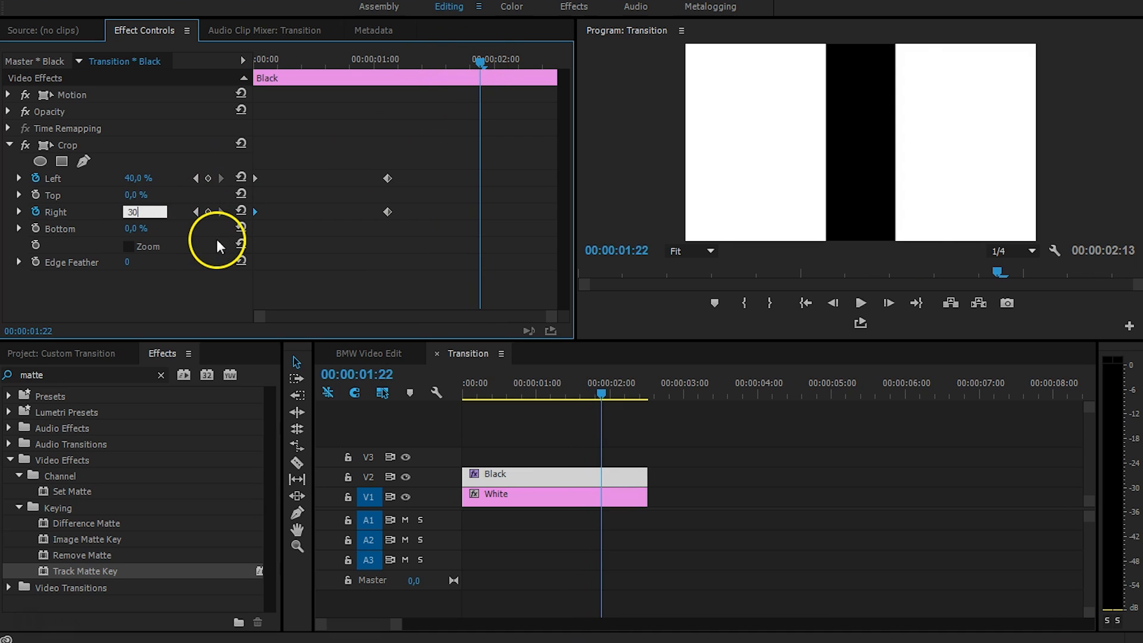
key("Return")
left_click(143, 178)
type("30")
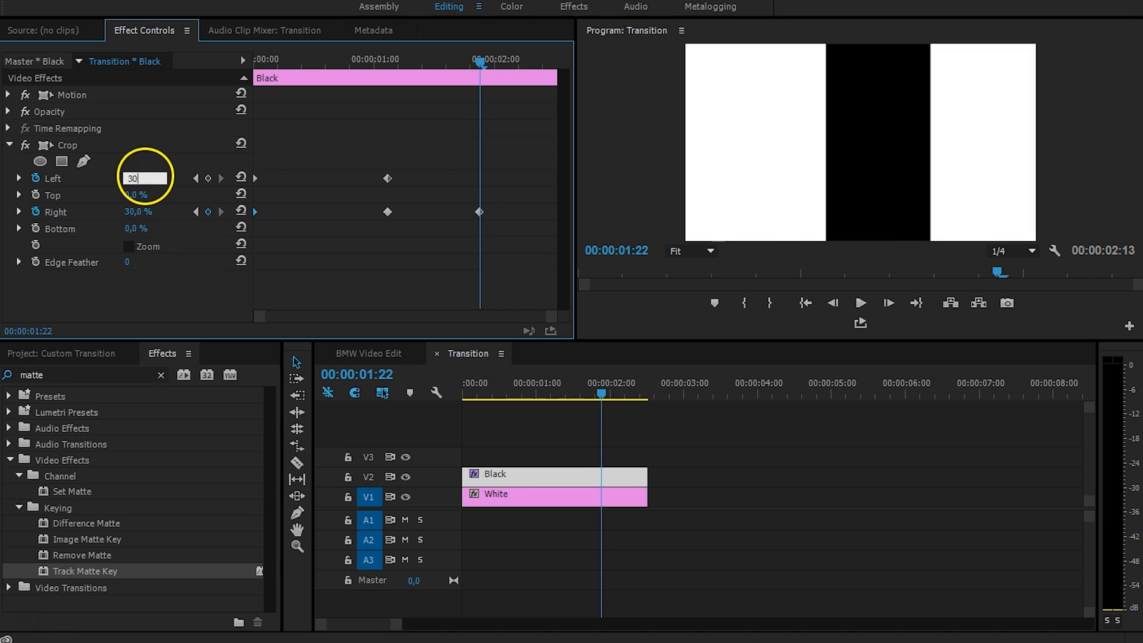
key("Return")
Set Left and Right crop to 45 % at 00:00:02:09.
left_click_drag(476, 63, 542, 68)
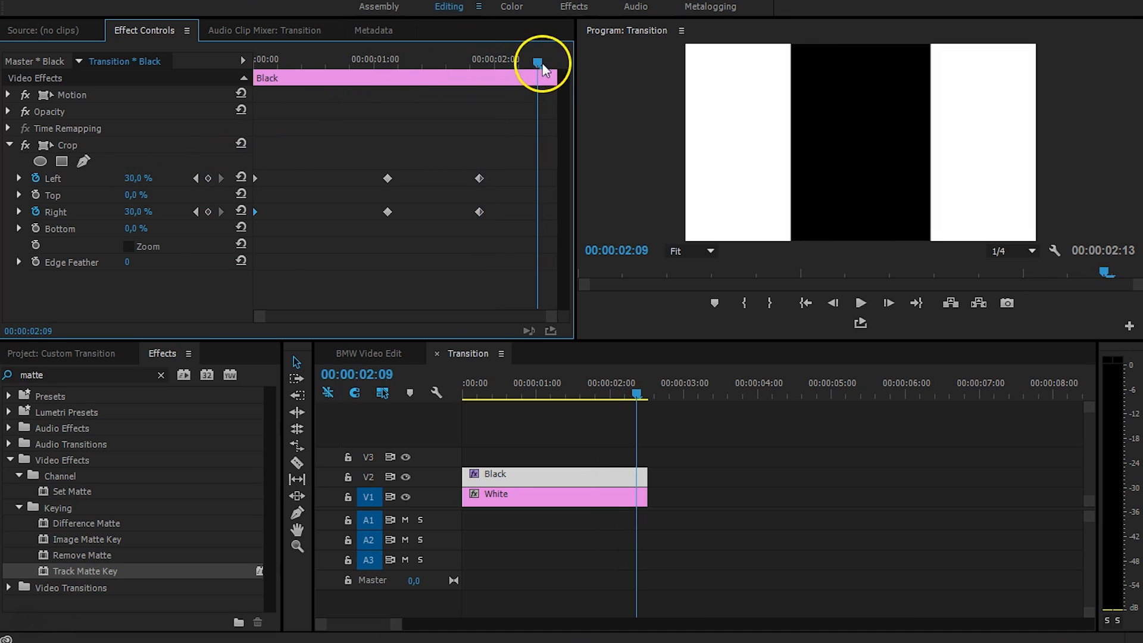
left_click(130, 178)
type("45")
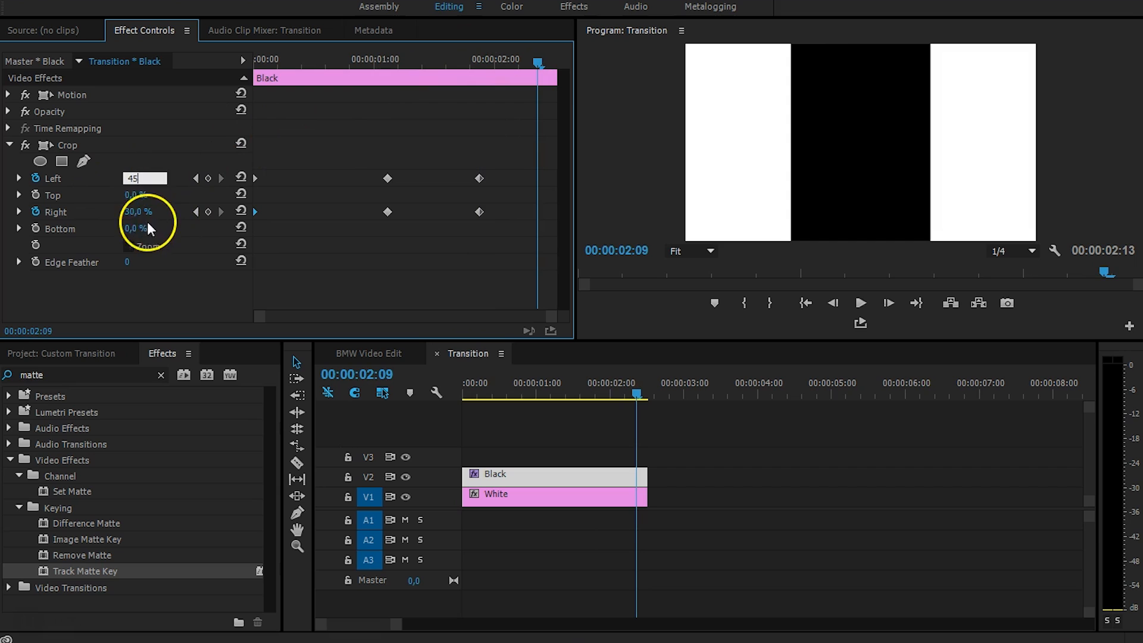
key("Return")
left_click(138, 211)
type("45")
key("Return")
Move the 45 % crop keyframes to the clip end and play back the animation.
left_click_drag(521, 168, 556, 213)
left_click_drag(318, 60, 292, 62)
key("space")
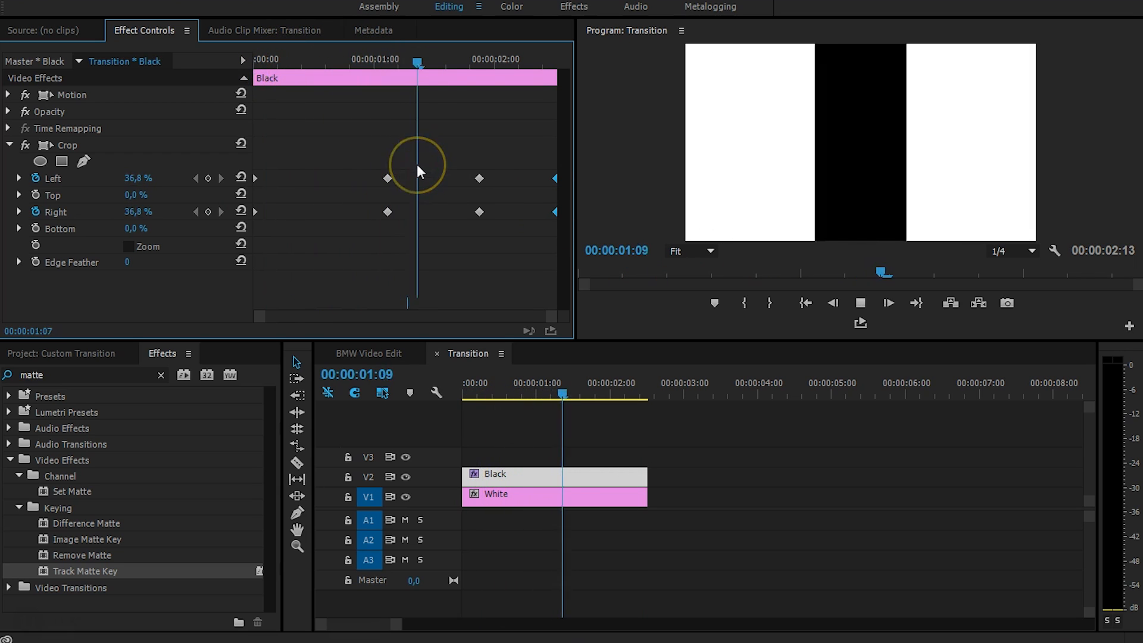
left_click_drag(490, 60, 329, 88)
left_click_drag(416, 151, 351, 251)
Apply Bezier easing to both pairs of Crop Left/Right keyframes and preview the smoothed squeeze.
right_click(389, 212)
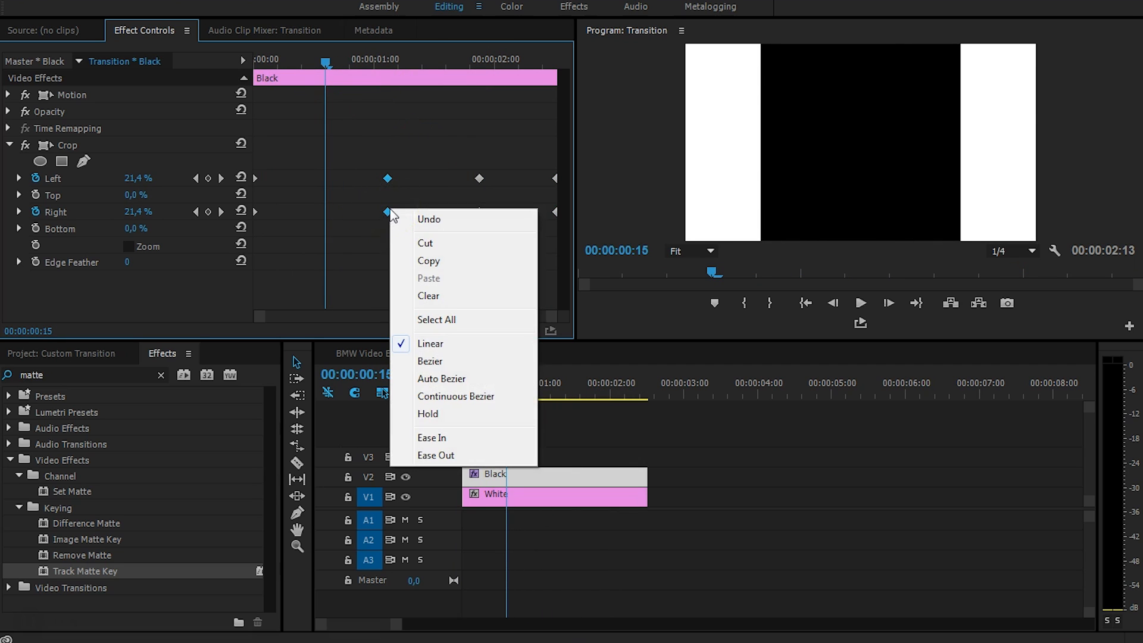
left_click(430, 362)
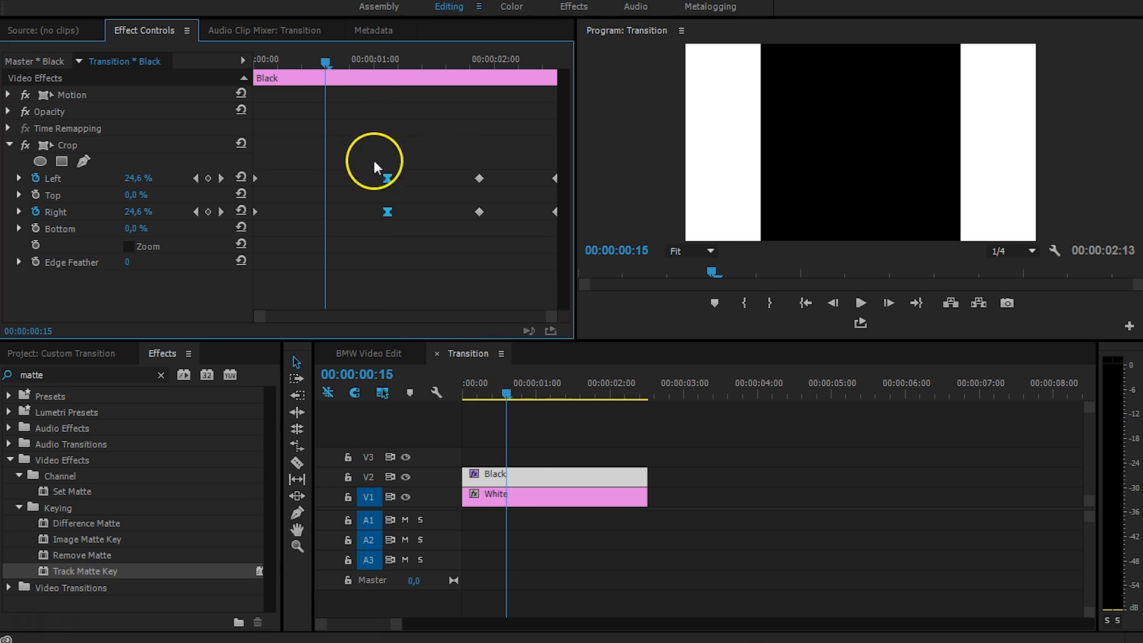
key("space")
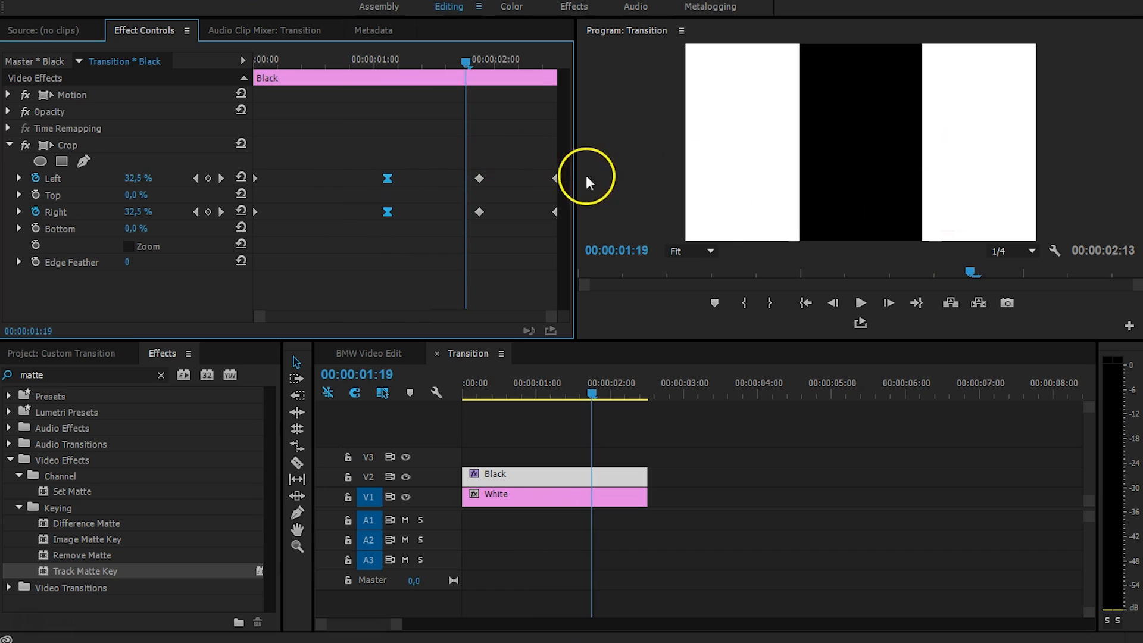
left_click_drag(444, 177, 510, 245)
right_click(480, 211)
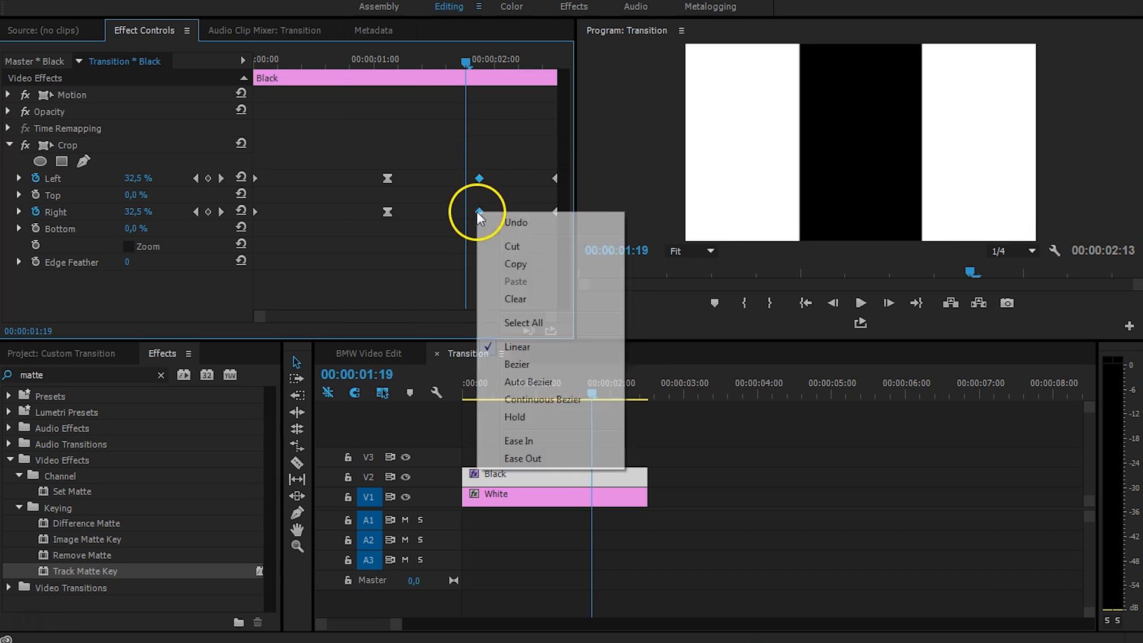
left_click(506, 364)
key("Home")
key("space")
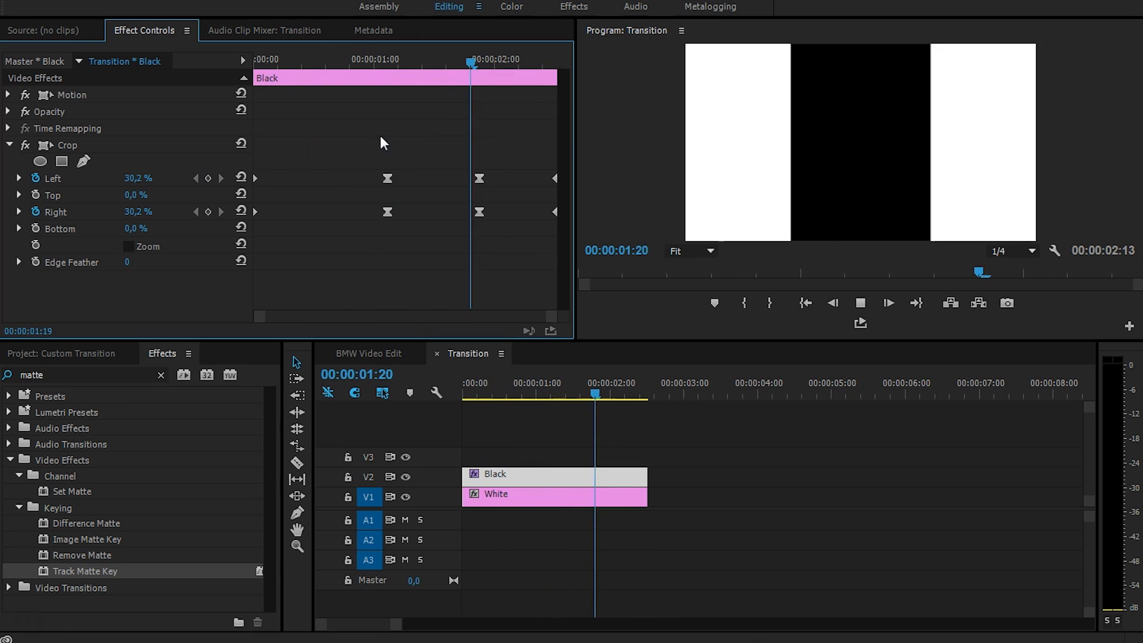
left_click_drag(330, 62, 290, 58)
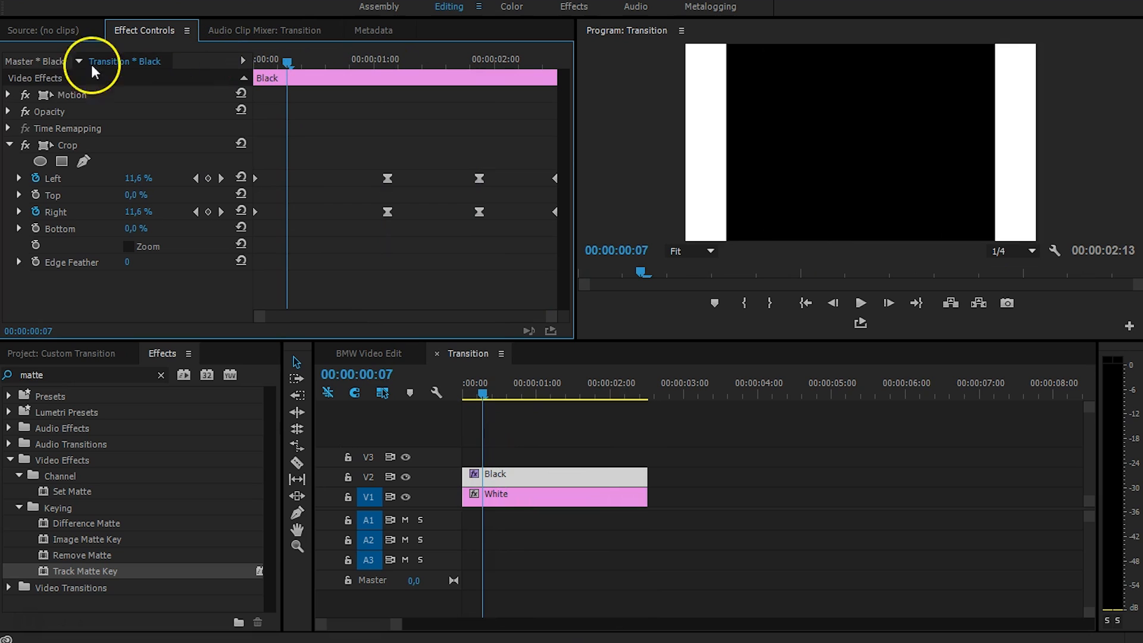
Keyframe the Black matte's Position, shifting the bar left to X 604 about 22 frames in.
left_click(6, 100)
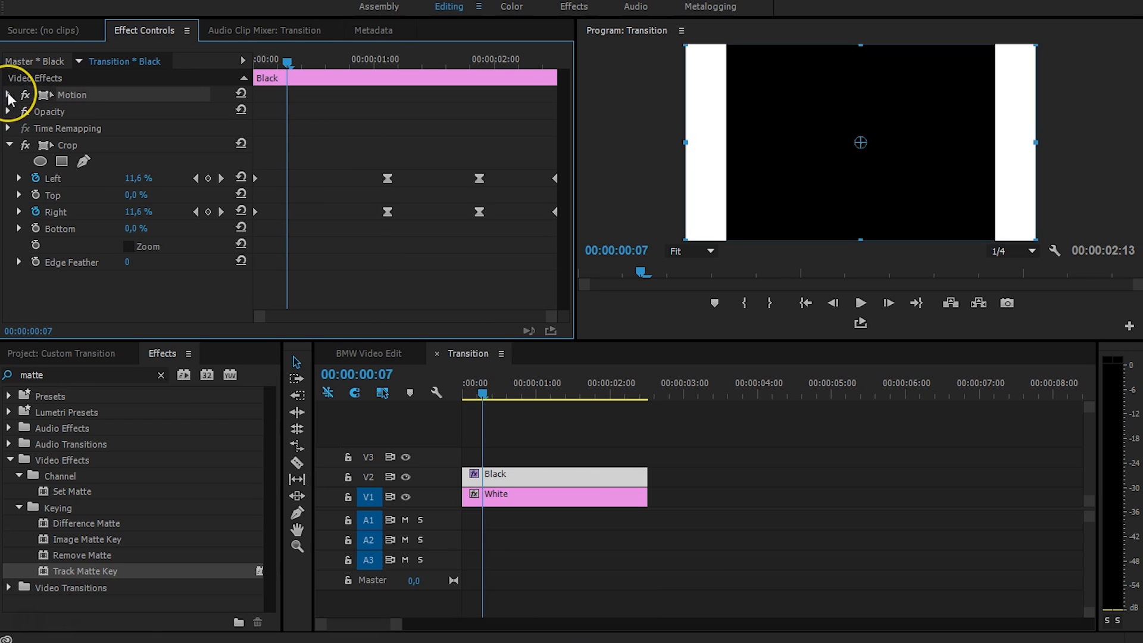
left_click(8, 95)
left_click_drag(285, 62, 102, 83)
left_click(35, 112)
left_click_drag(257, 59, 395, 62)
left_click_drag(135, 112, 183, 112)
Add a Position X 2393 keyframe near the clip end with Bezier easing, then play it.
left_click_drag(405, 69, 540, 76)
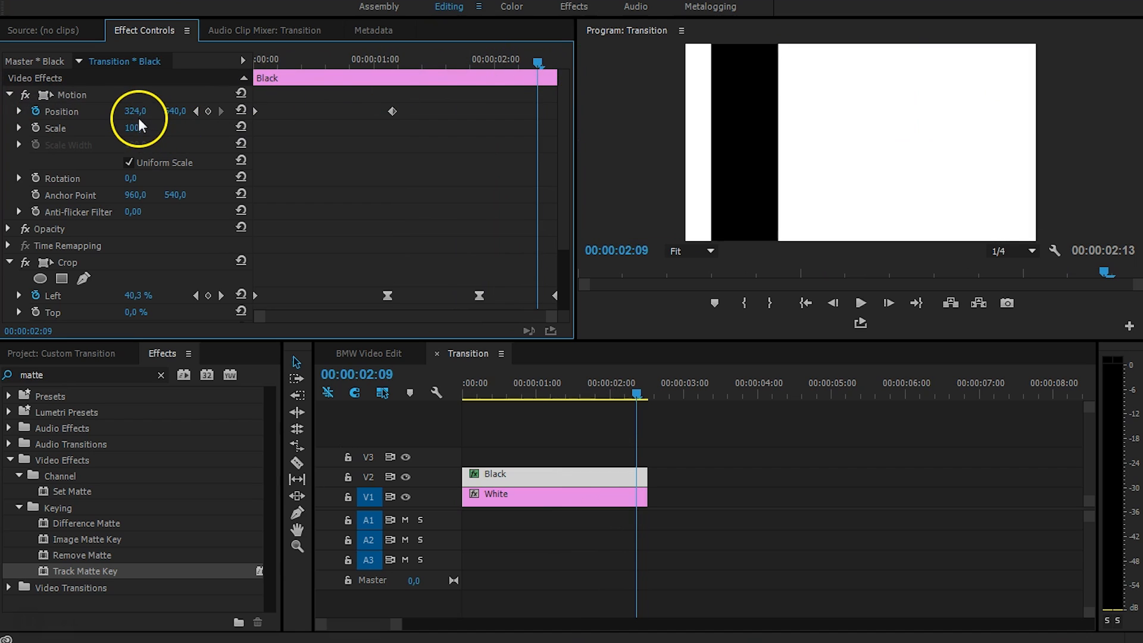
left_click_drag(133, 112, 700, 107)
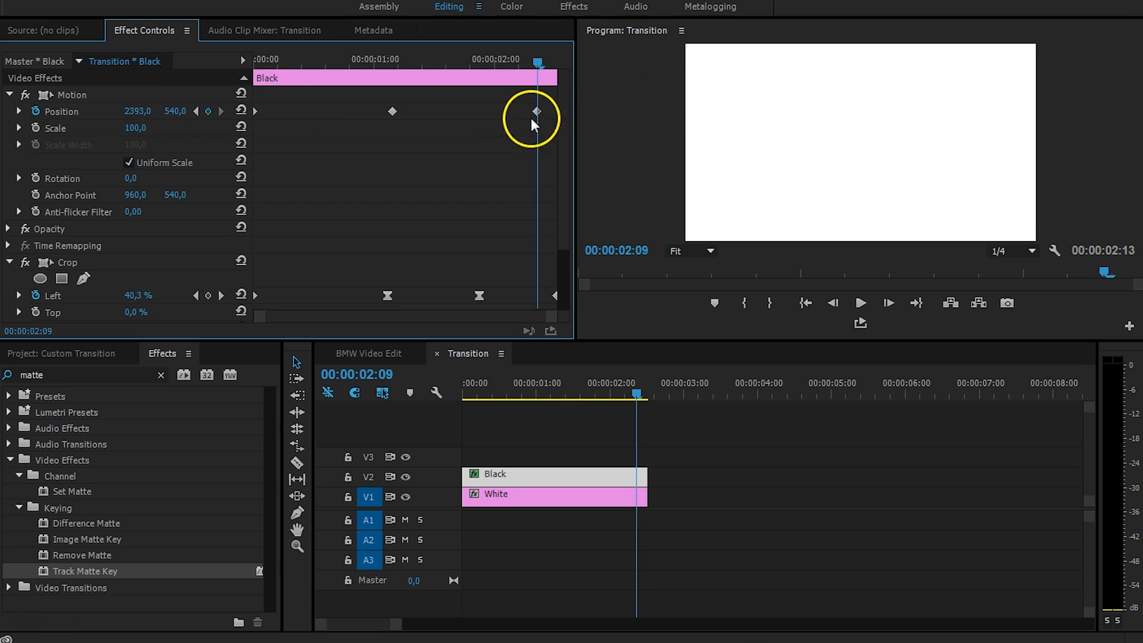
left_click_drag(546, 115, 553, 116)
right_click(393, 112)
mouse_move(505, 254)
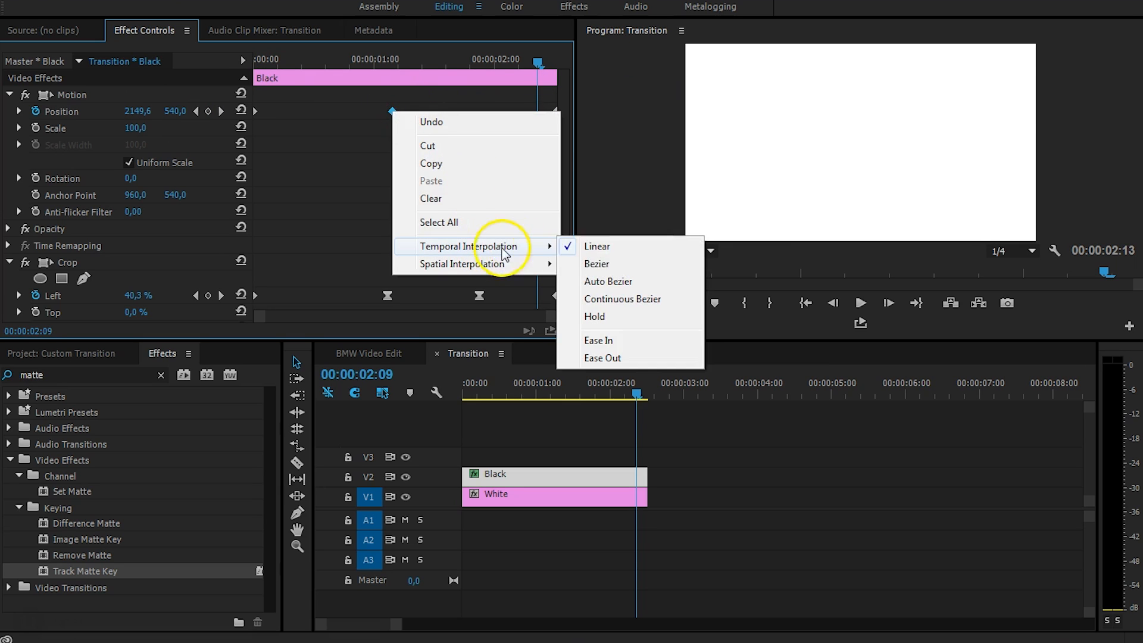
left_click(597, 264)
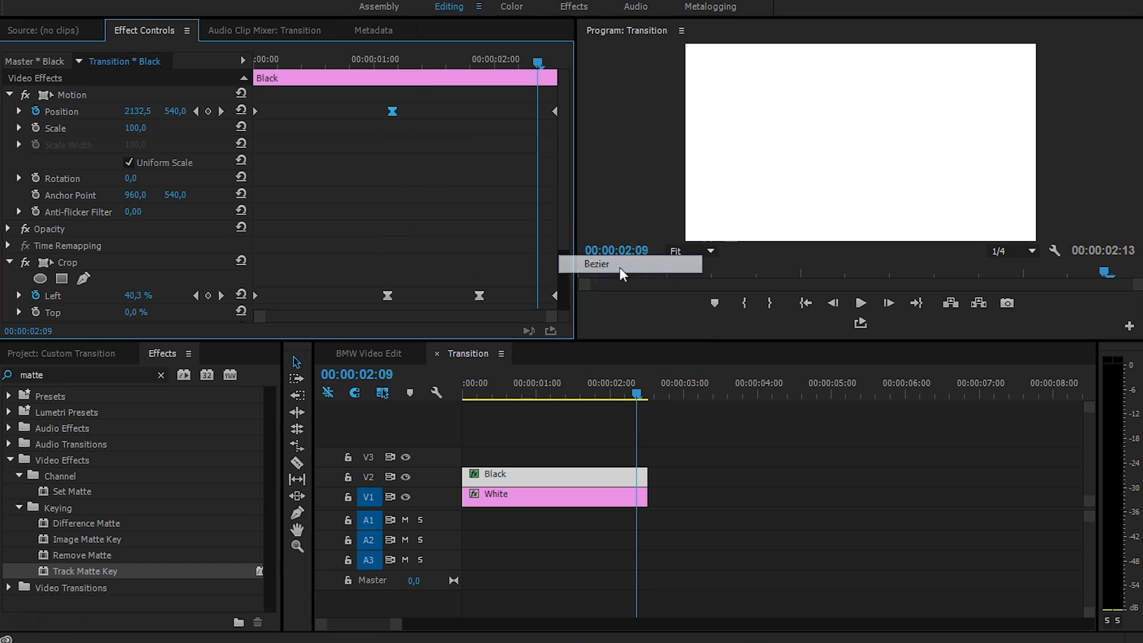
left_click(269, 59)
key("space")
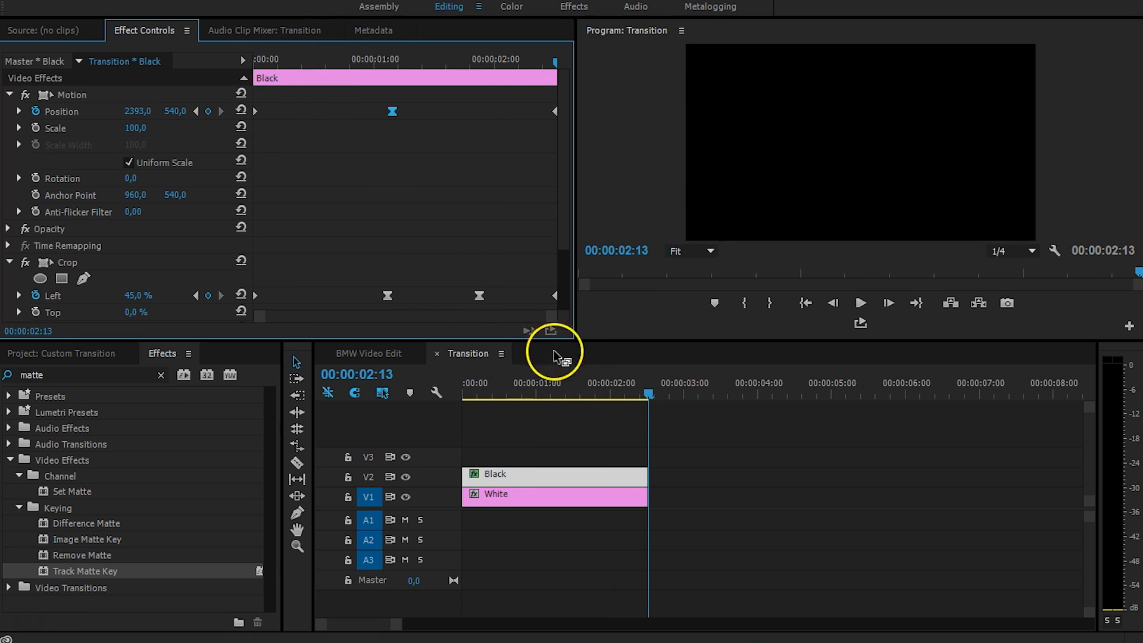
Play the crop-bar wipe in BMW Video Edit from just before the transition, twice.
left_click(348, 352)
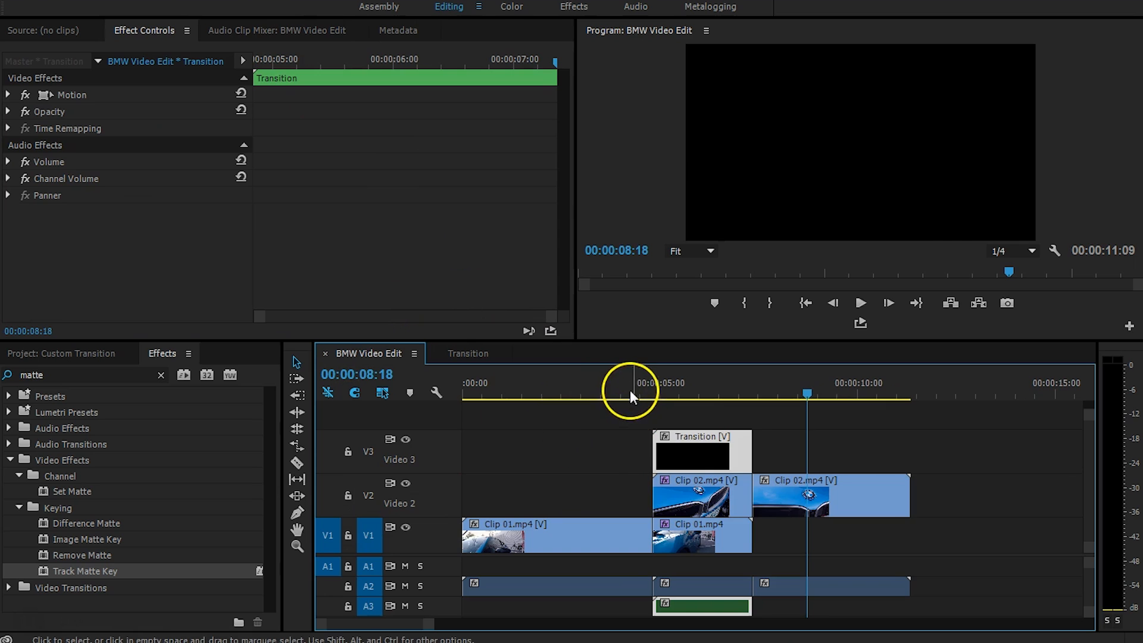
left_click(629, 391)
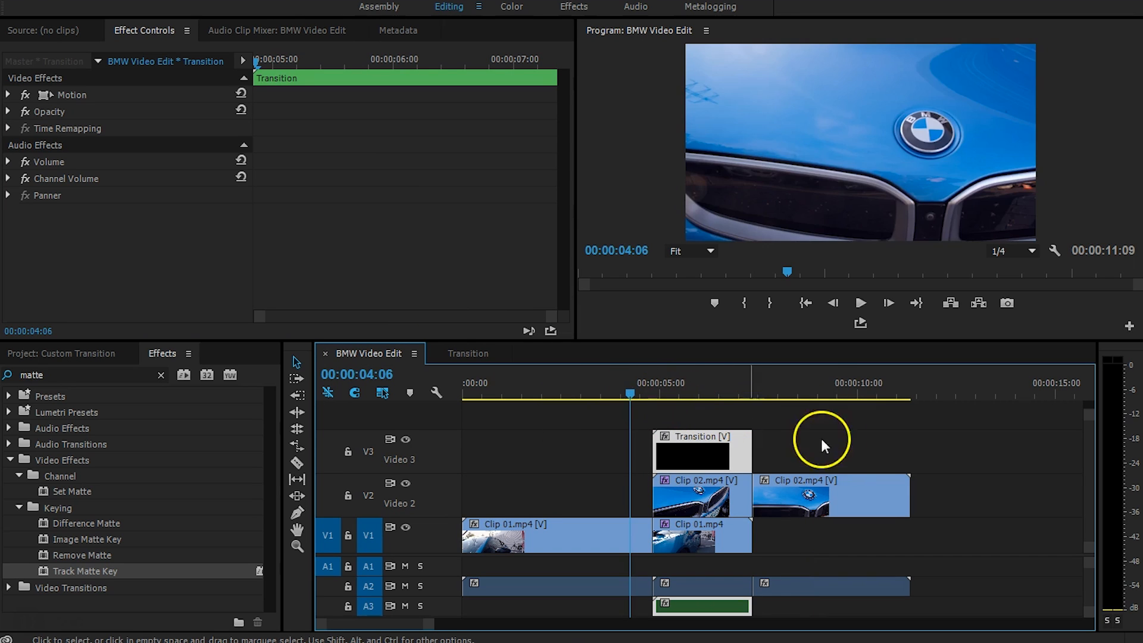
key("space")
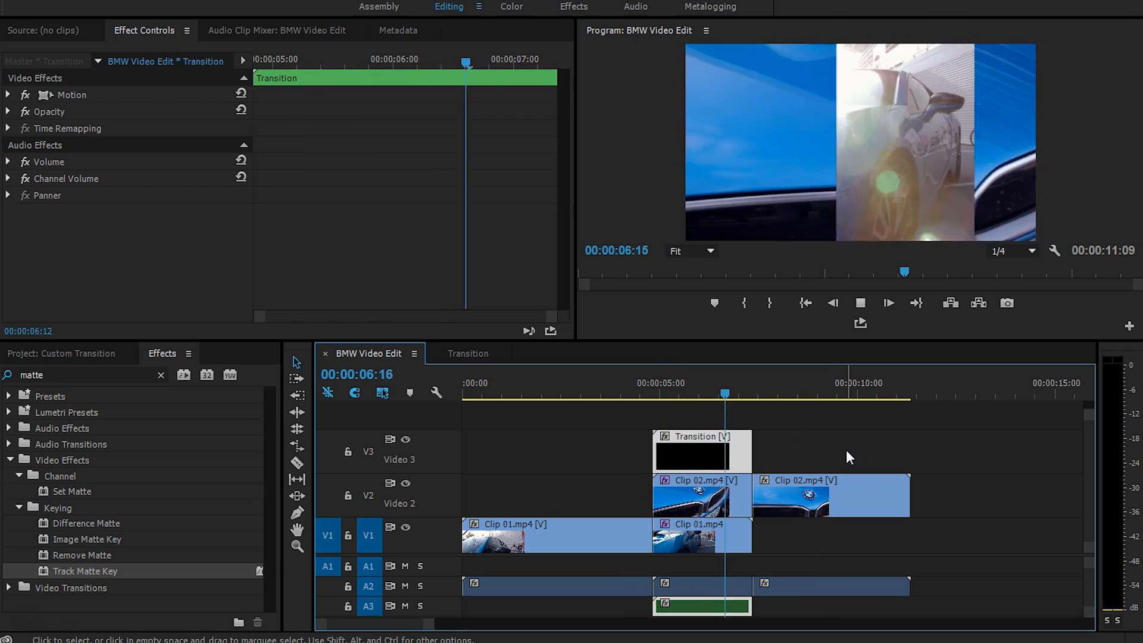
mouse_move(707, 383)
left_mouse_down()
mouse_move(674, 383)
mouse_move(709, 381)
left_mouse_up()
key("space")
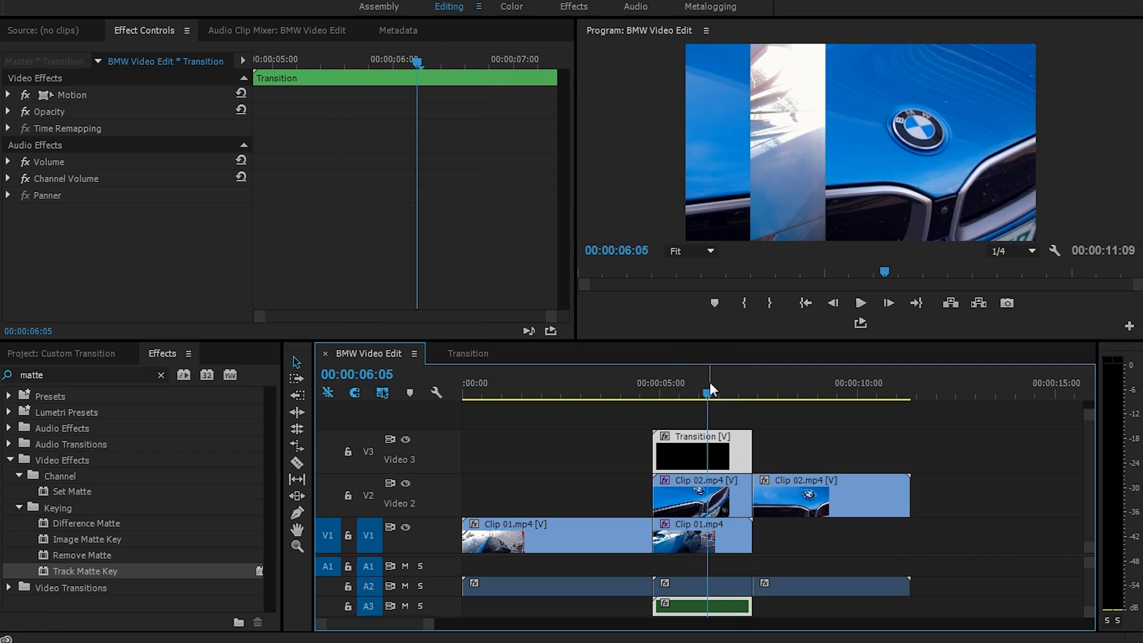
Alt-drag a copy of the Black matte to V3, set its Anchor Point X to 174, and play it.
left_click(461, 352)
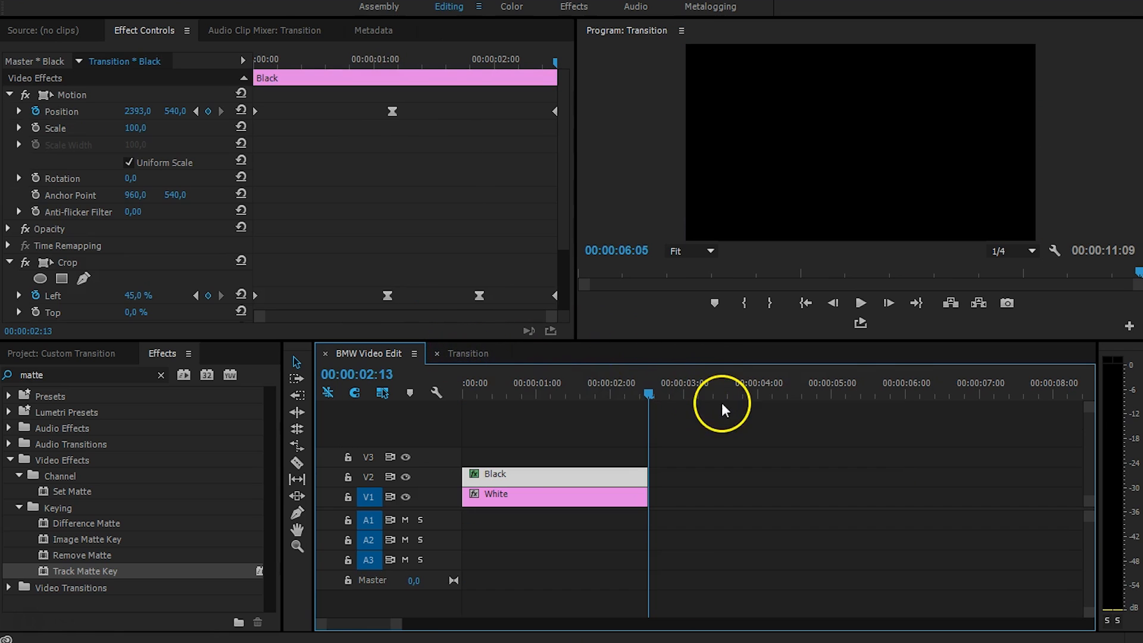
left_click_drag(662, 405, 545, 391)
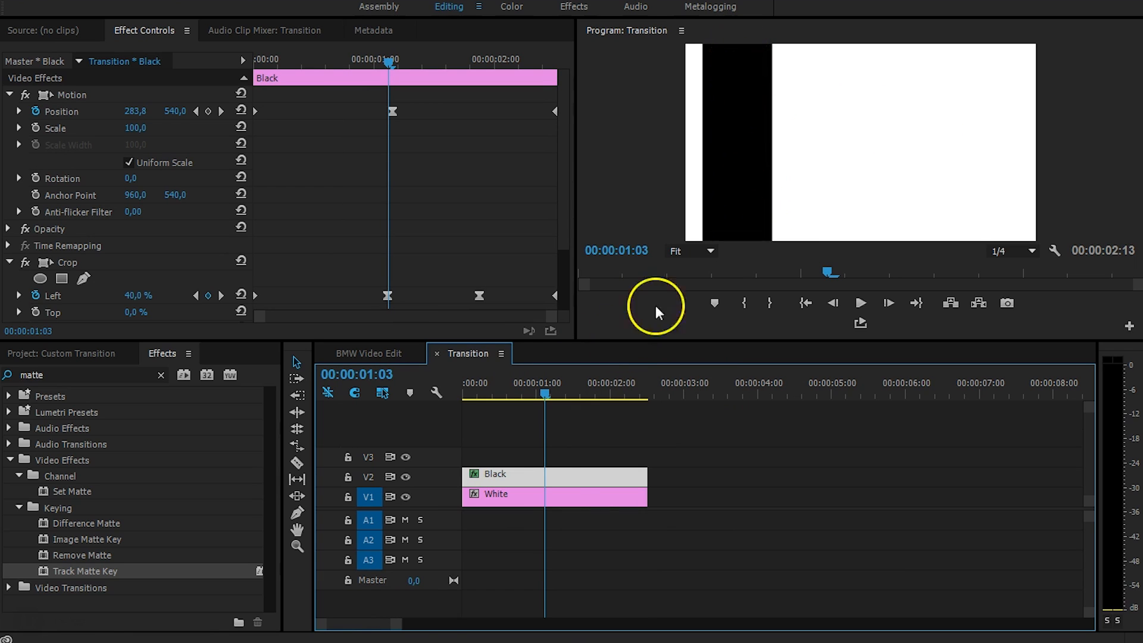
left_click_drag(569, 475, 569, 451)
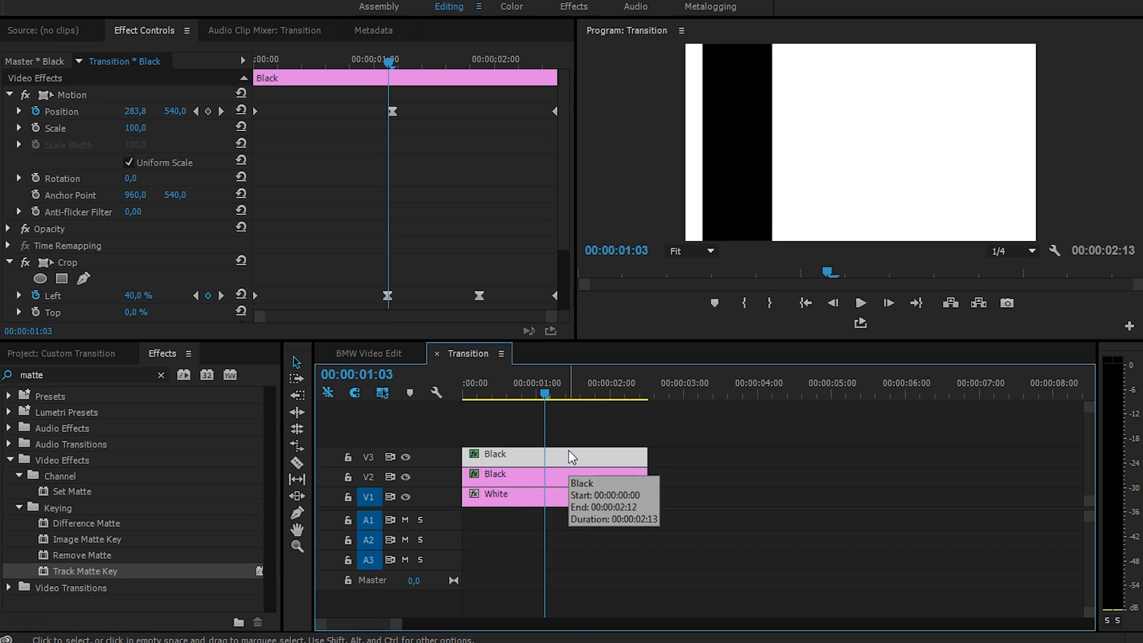
left_click(556, 456)
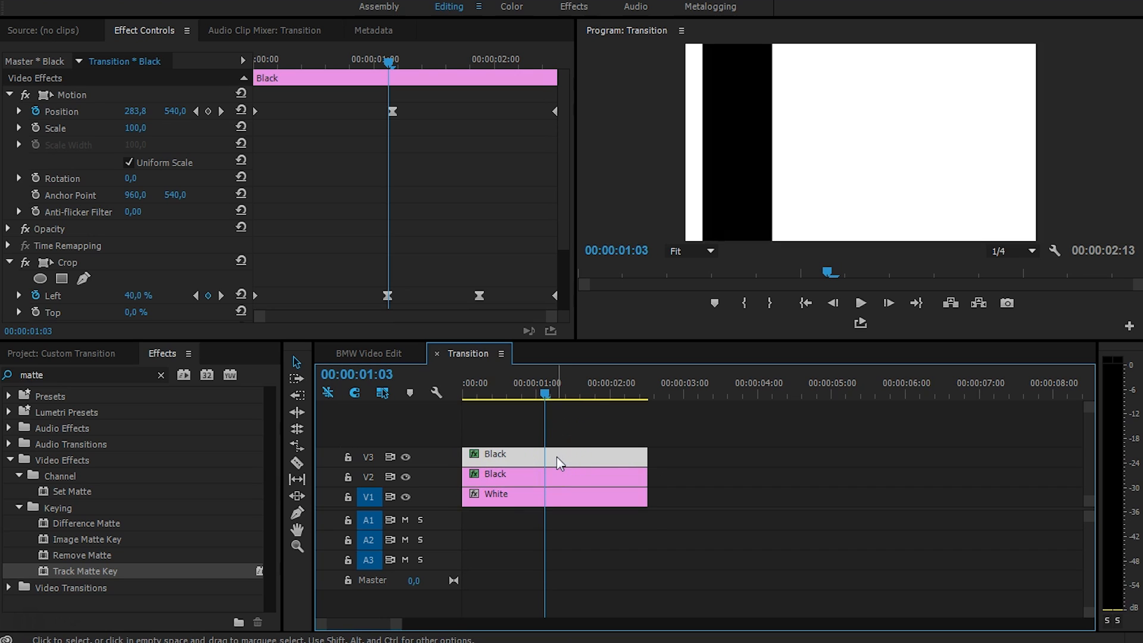
left_click(310, 220)
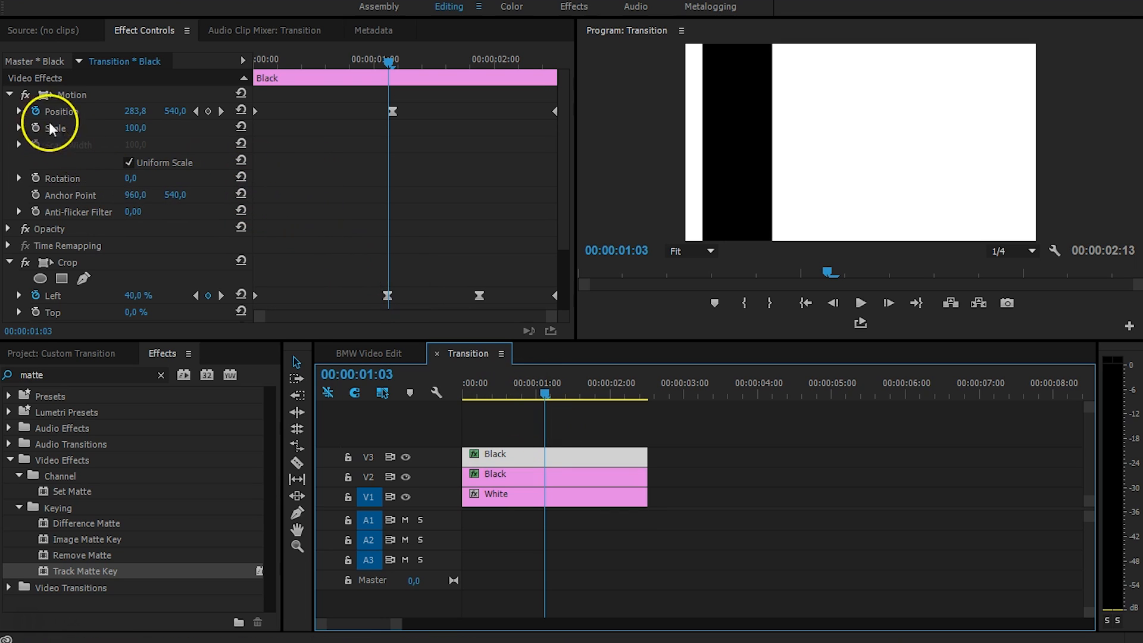
left_click_drag(135, 198, 63, 187)
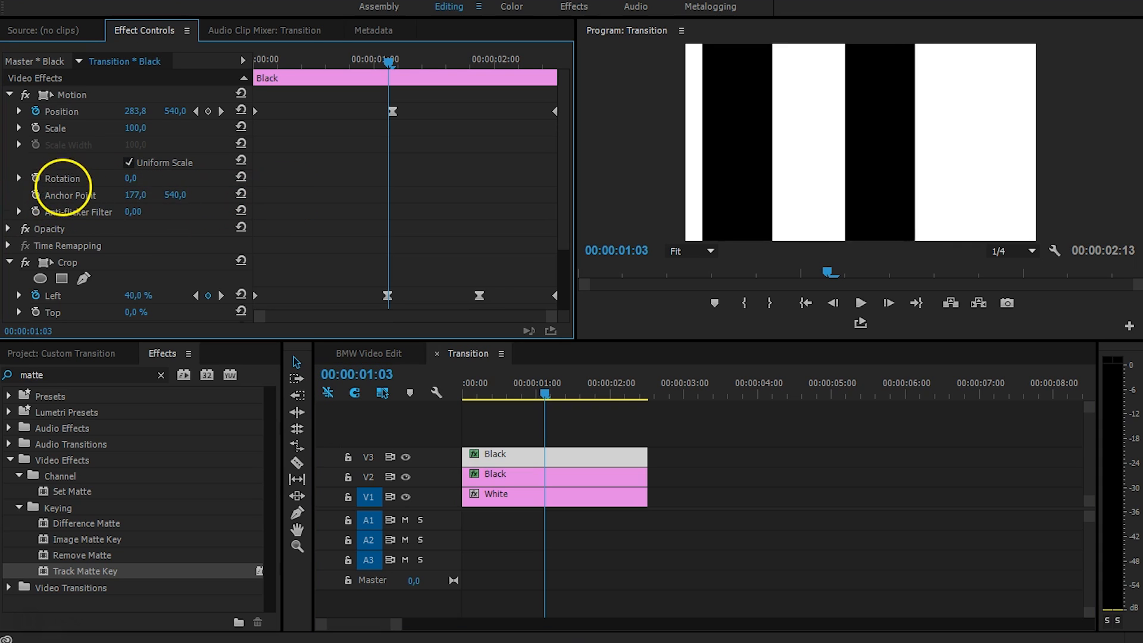
left_click_drag(534, 395, 440, 388)
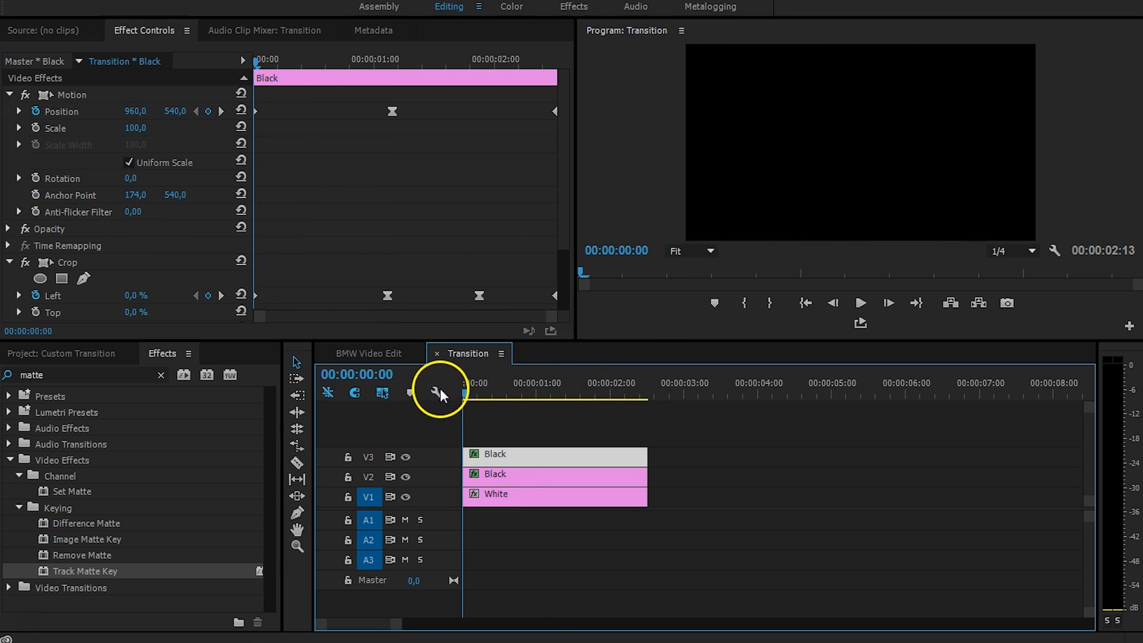
key("space")
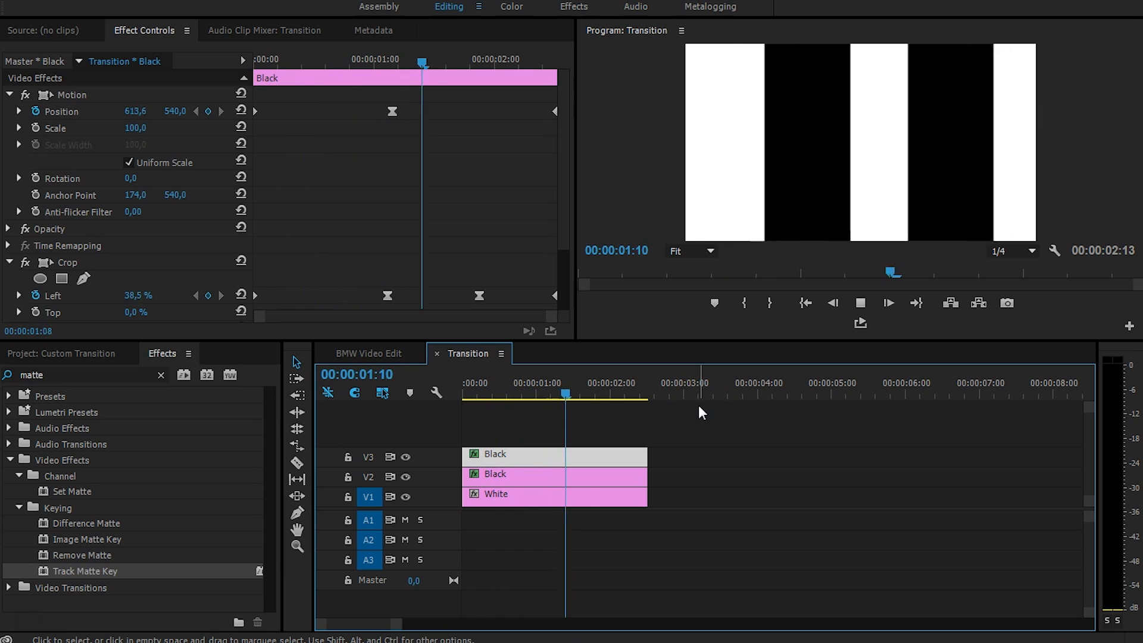
Play the updated double-bar wipe in BMW Video Edit from just before the transition.
left_click(388, 351)
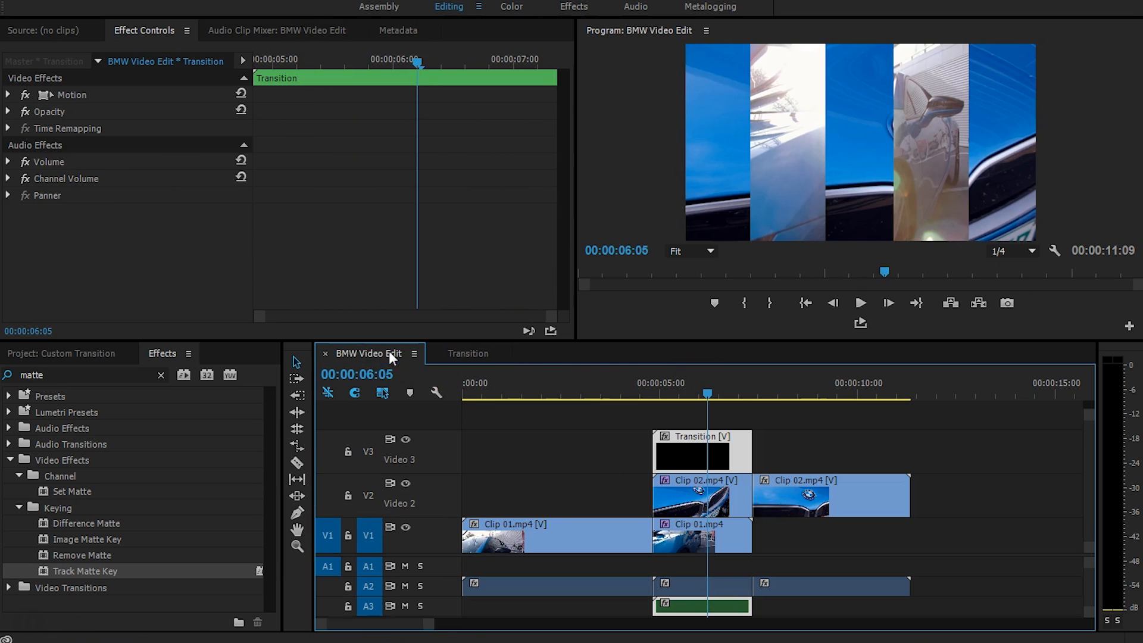
left_click(635, 386)
key("space")
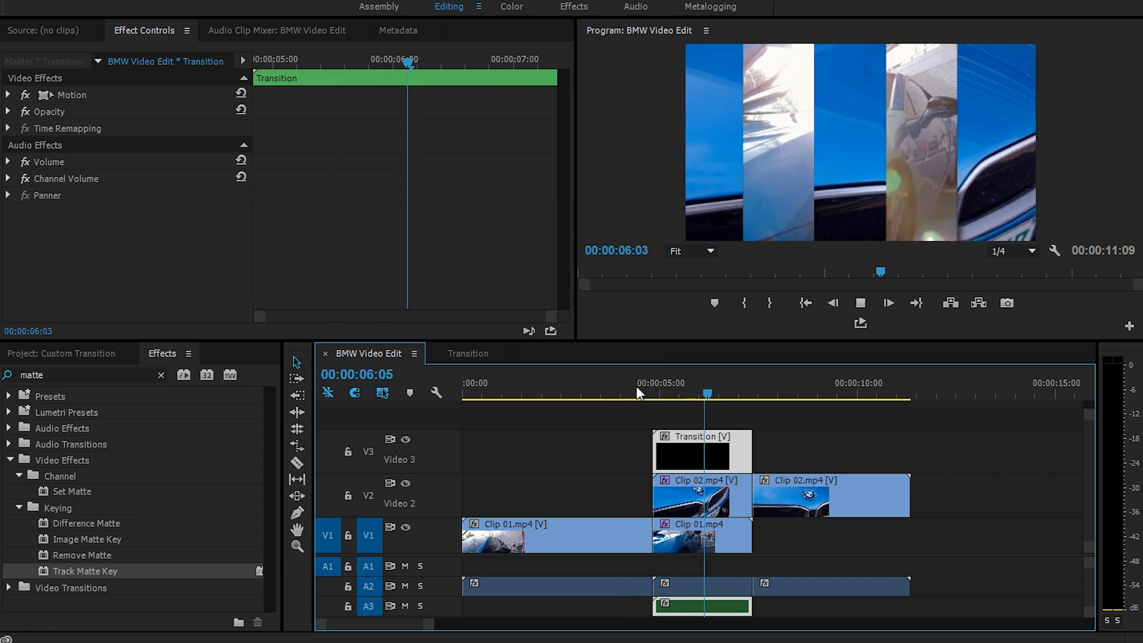
key("space")
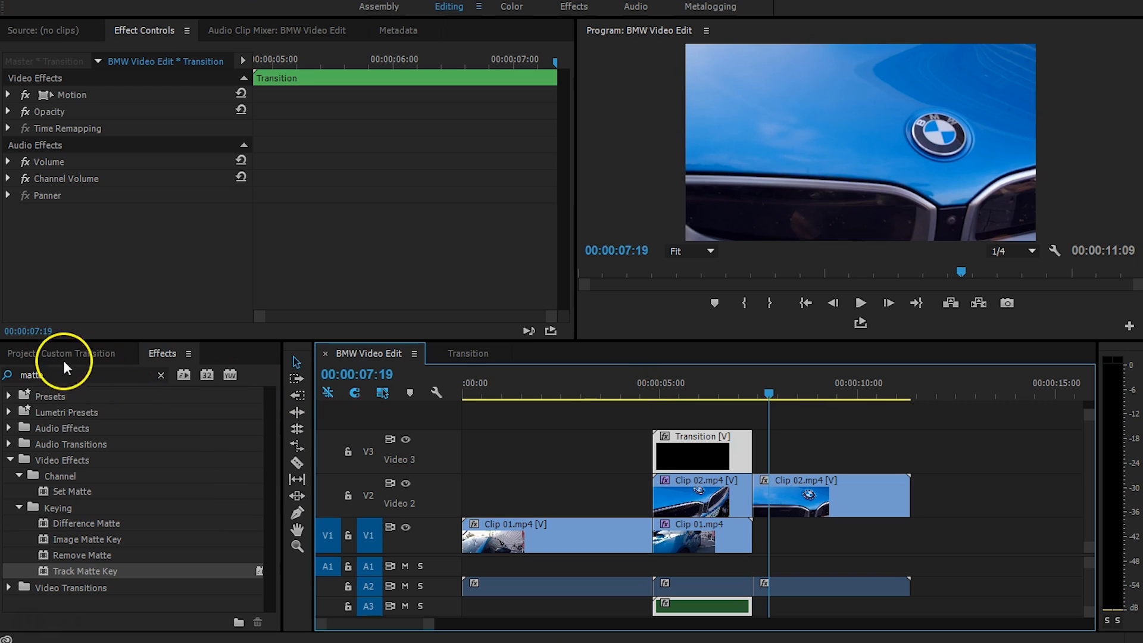
Return to the Transition sequence and scrub through the two-bar matte.
left_click(469, 354)
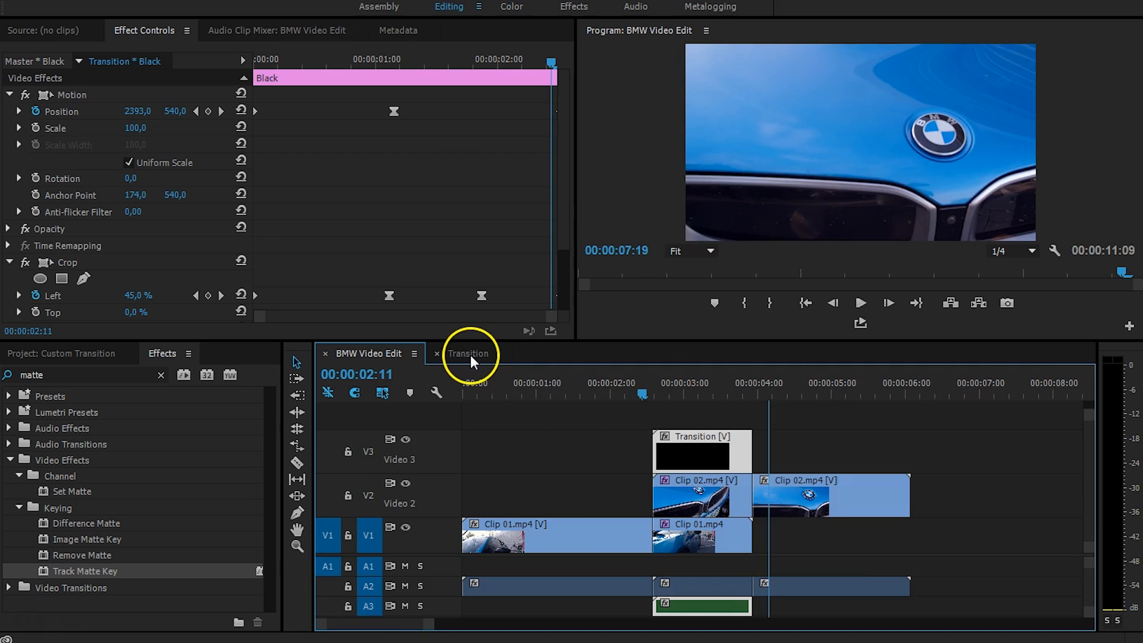
left_click_drag(577, 383, 545, 383)
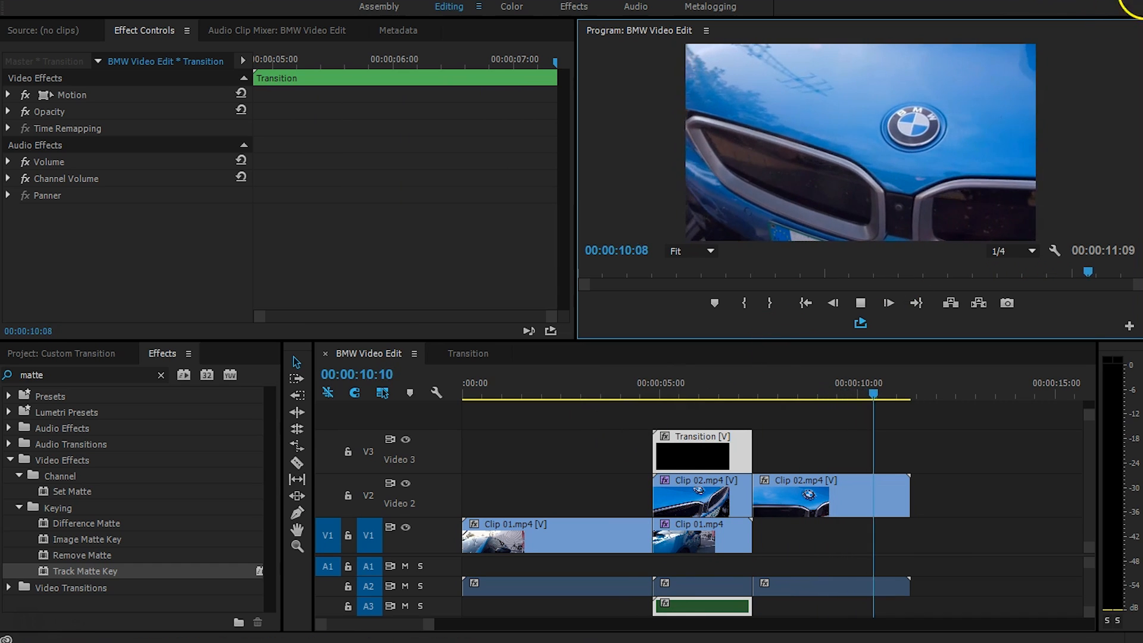
left_click(499, 391)
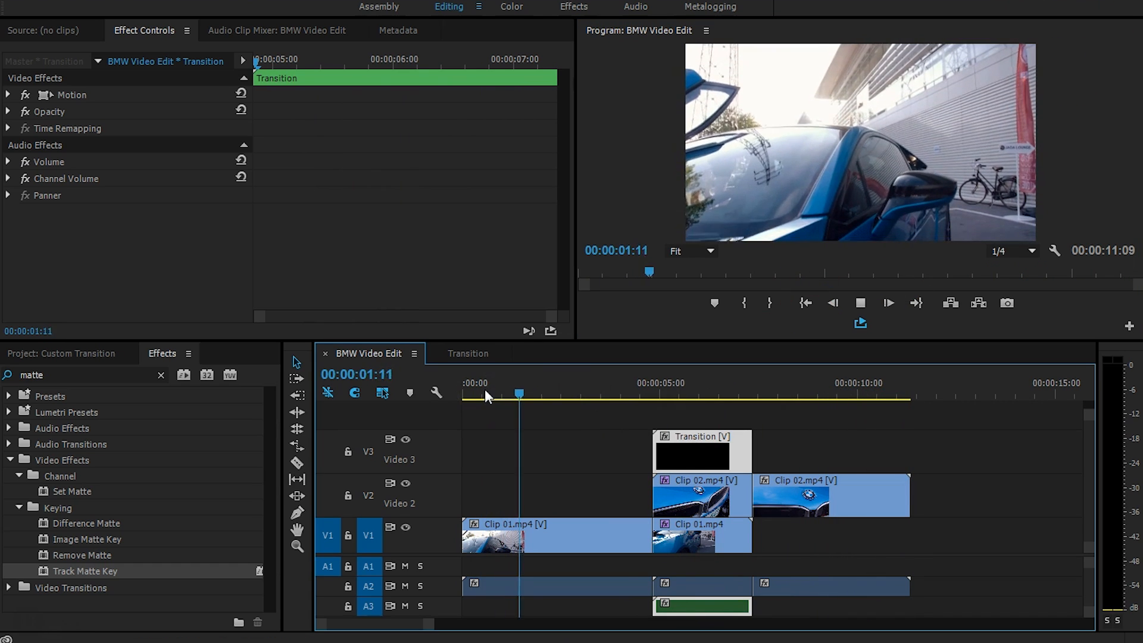